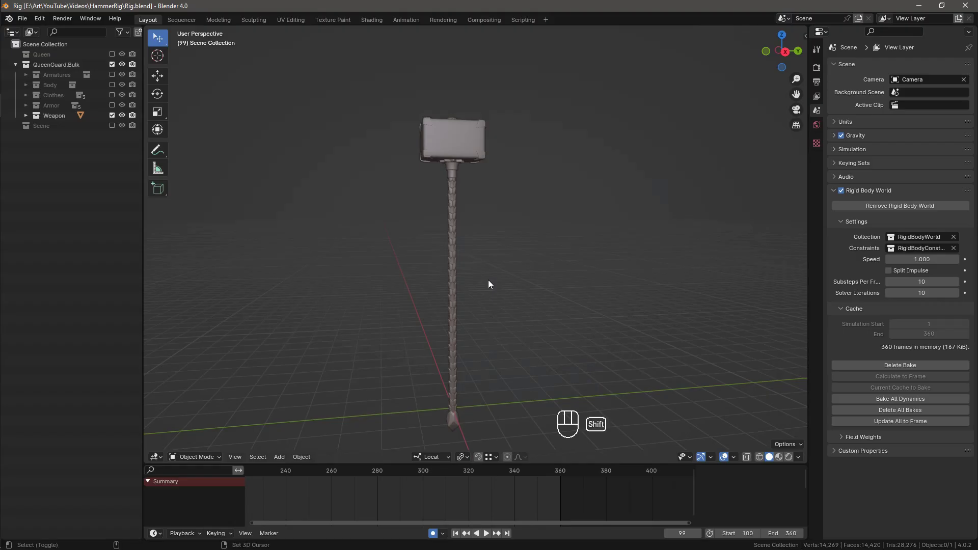
Add an armature and move its bone up the hammer handle, naming it 'root'.
key(shift+a)
click(488, 280)
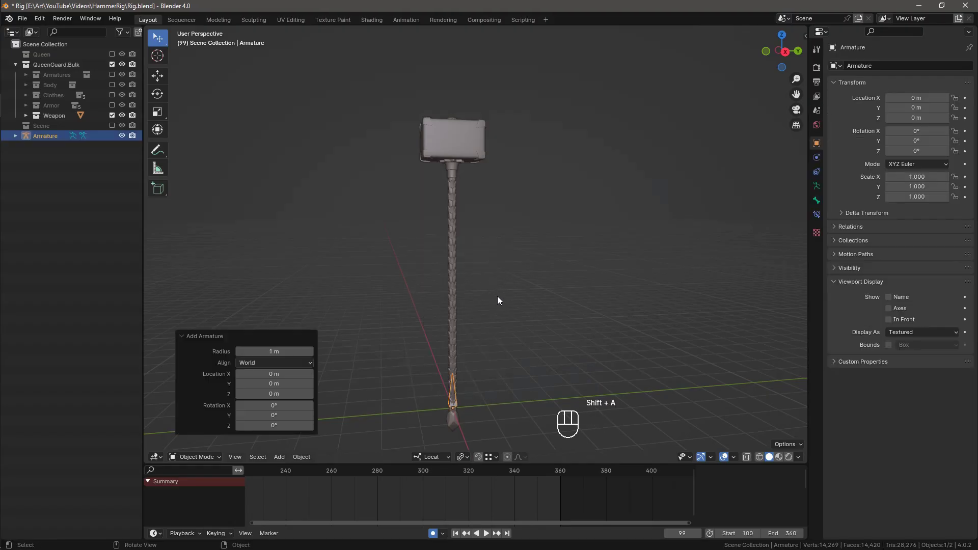
key(Tab)
key(g)
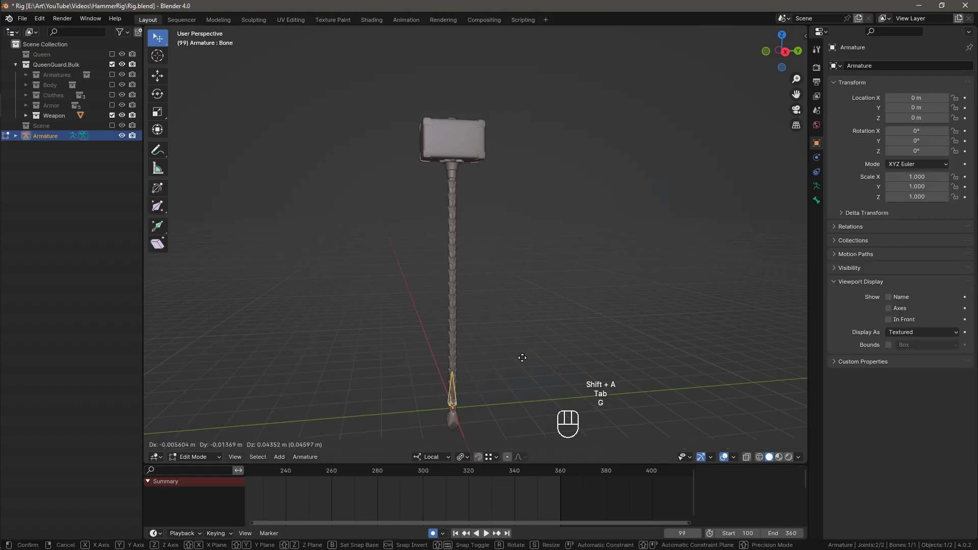
key(z)
click(525, 235)
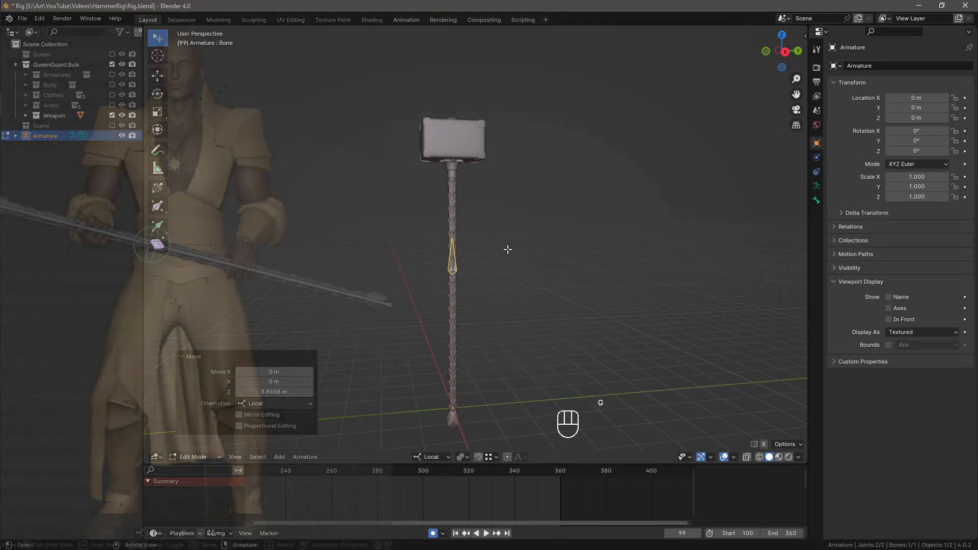
scroll(507, 249, up, 1)
key(F2)
text(root)
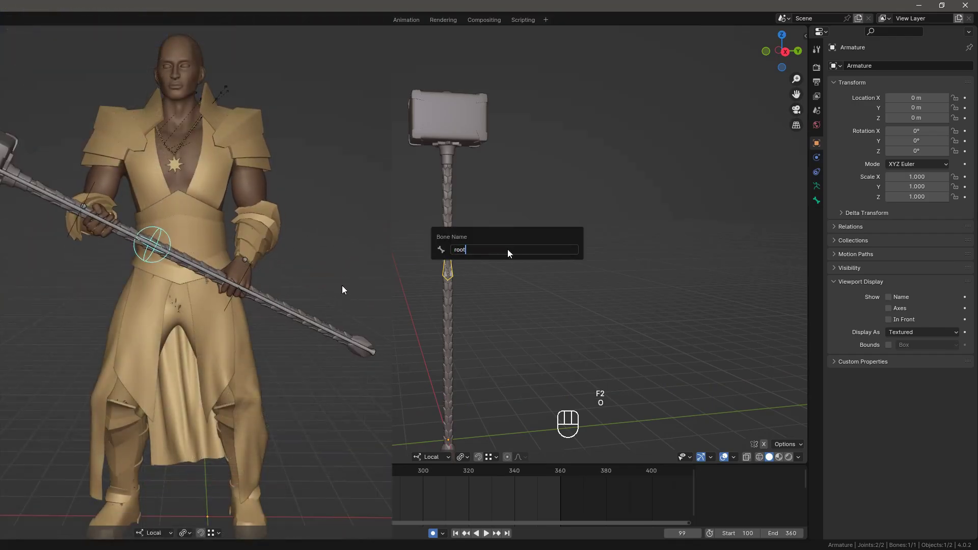
key(Return)
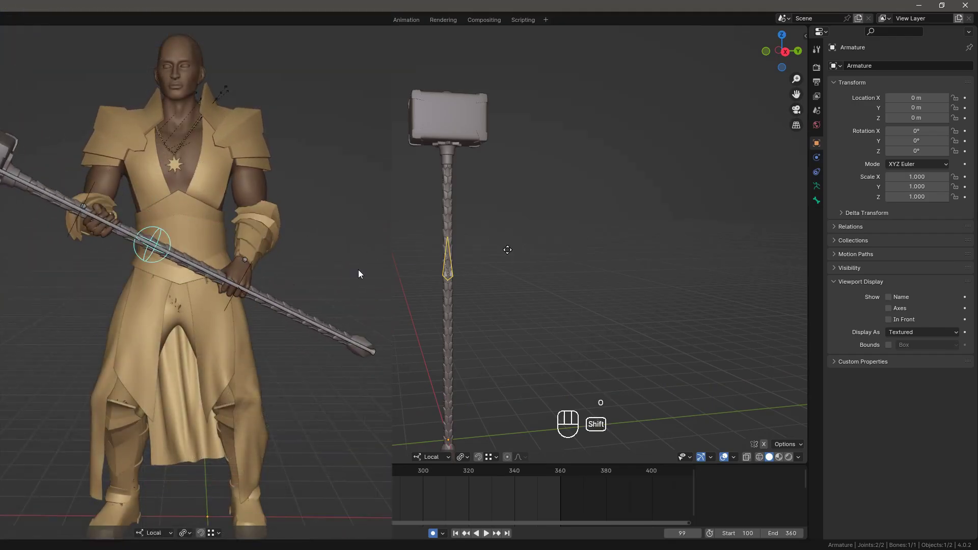
Duplicate root as a roughly four-times-larger bone named 'deformer'.
key(shift+d)
key(s)
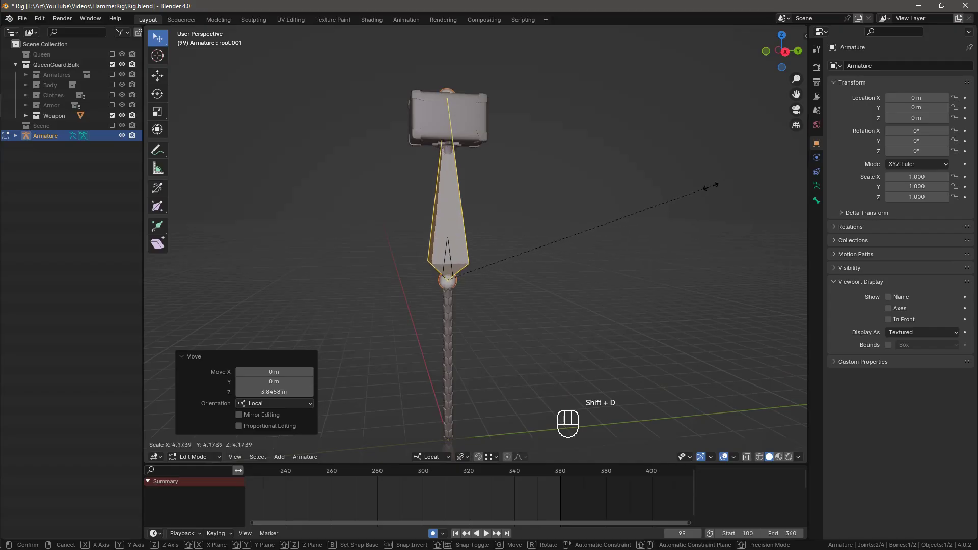
click(705, 187)
middle_drag(705, 187, 595, 208)
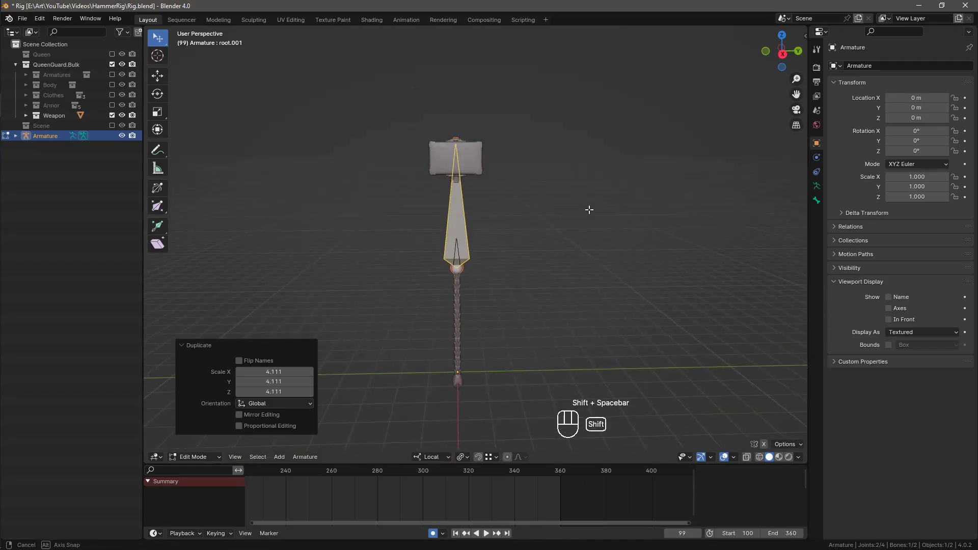
key(s)
click(595, 208)
key(F2)
text(de)
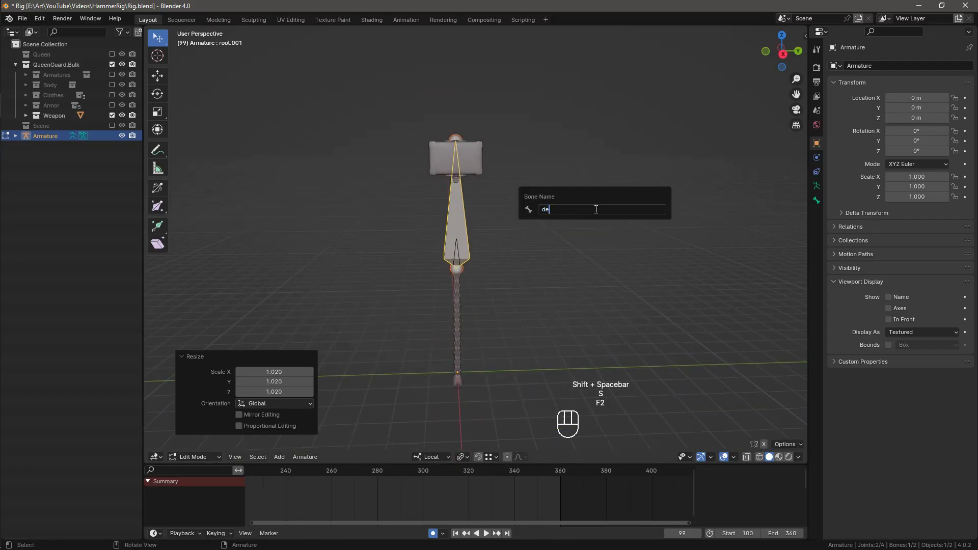
text(former)
key(Return)
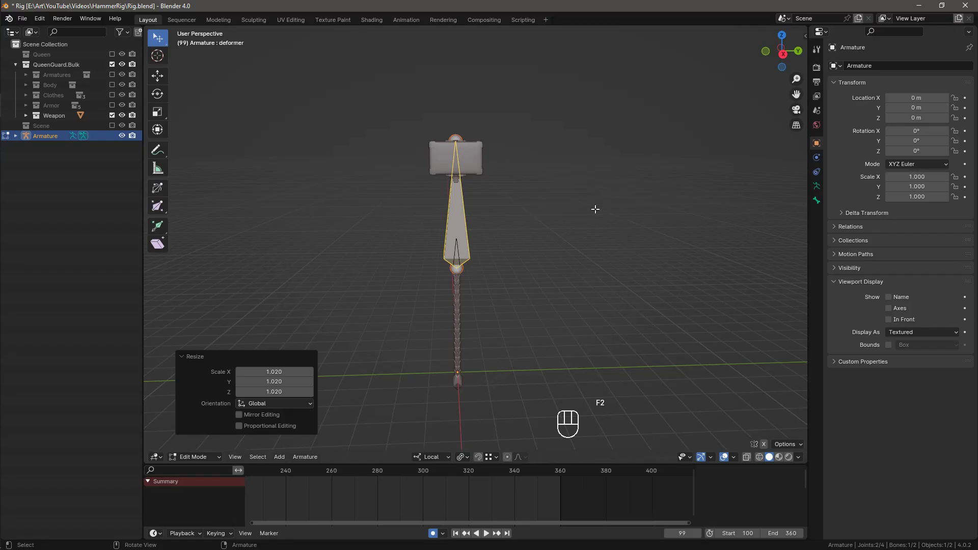
Select deformer and root together to parent deformer under root.
alt+shift+click(457, 250)
click(458, 250)
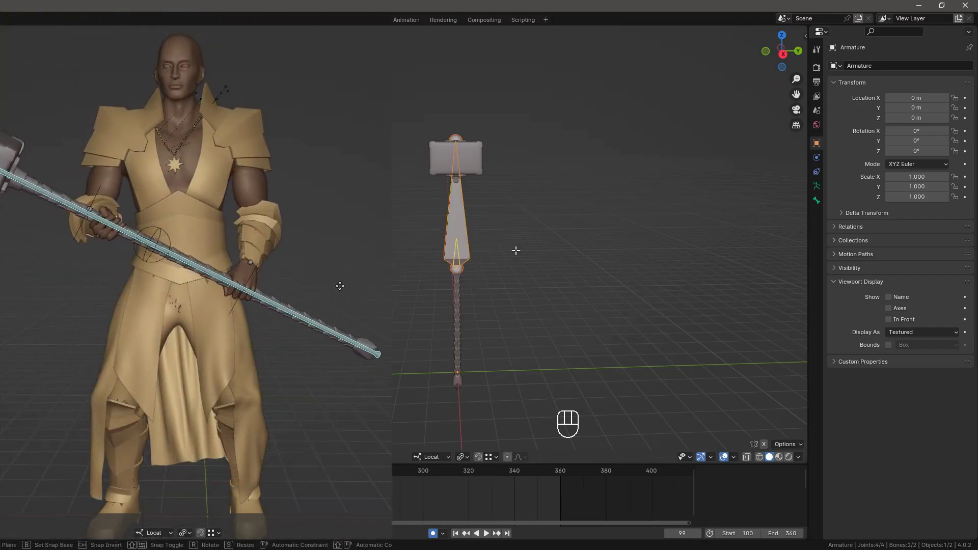
key(ctrl+p)
Parent deformer to root with Keep Offset and clear the selection.
click(528, 253)
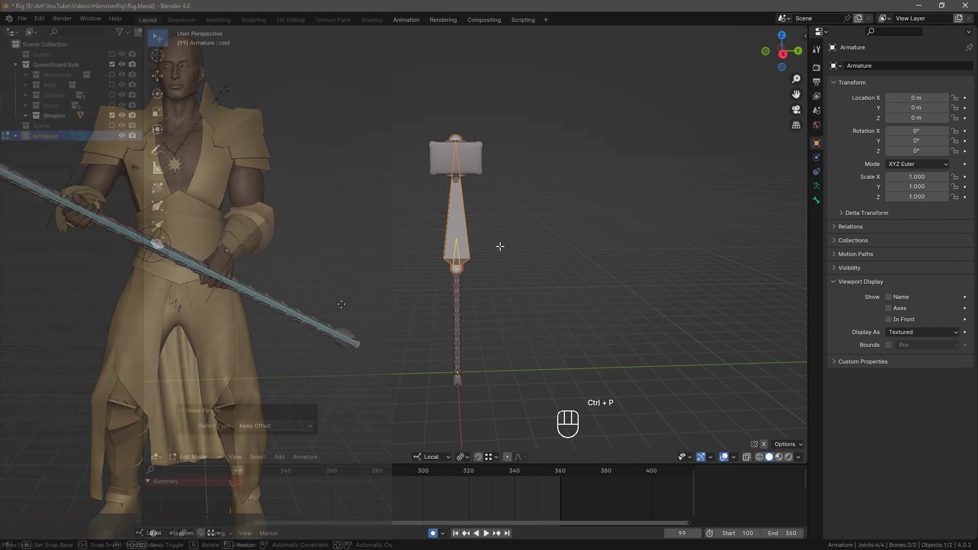
key(shift+space)
key(space)
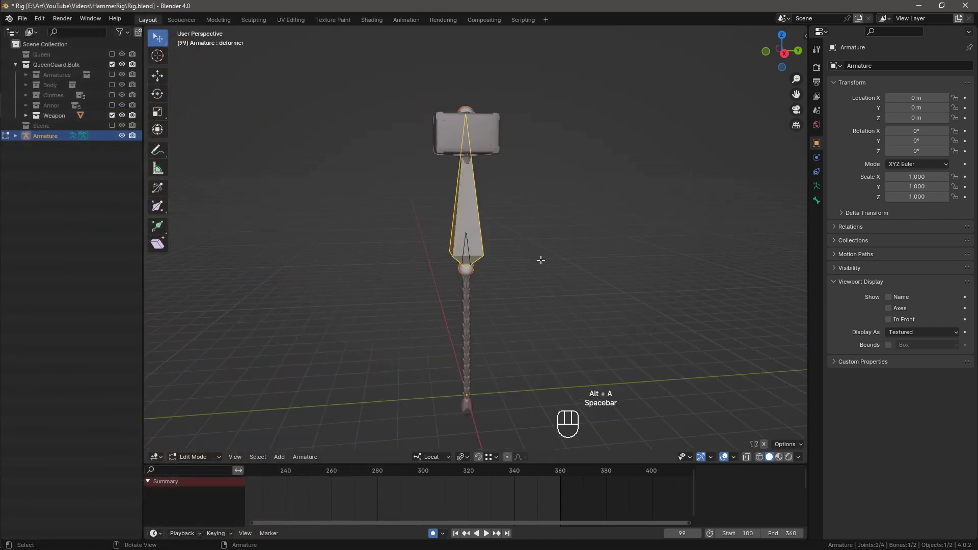
Duplicate deformer into a small hand-anchor bone higher up the shaft, named hand.anchor.top.
key(shift+d)
key(z)
key(z)
click(635, 225)
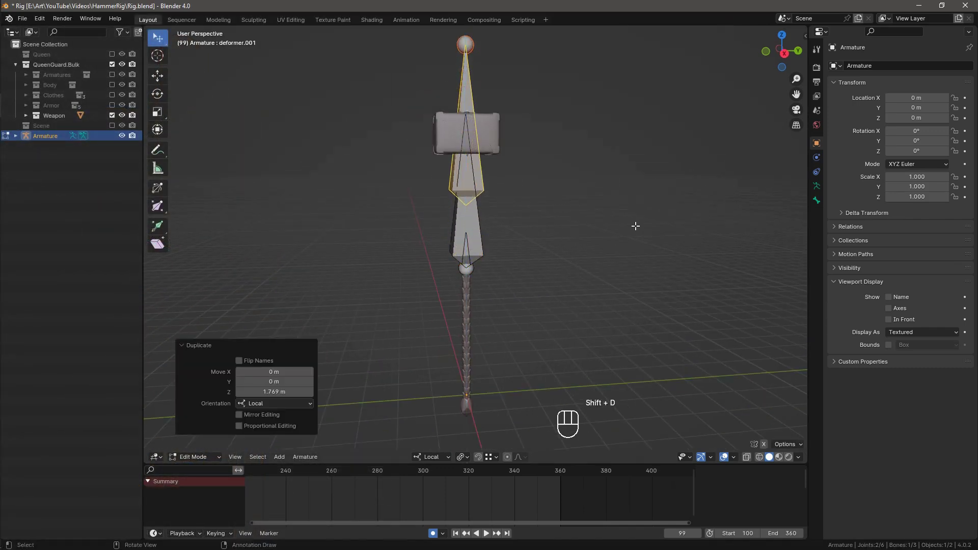
key(s)
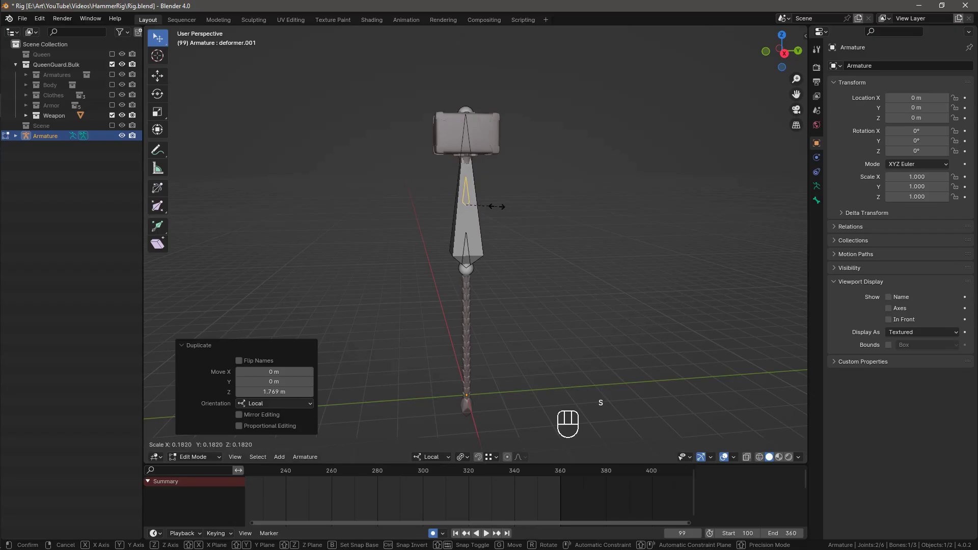
click(497, 207)
key(F2)
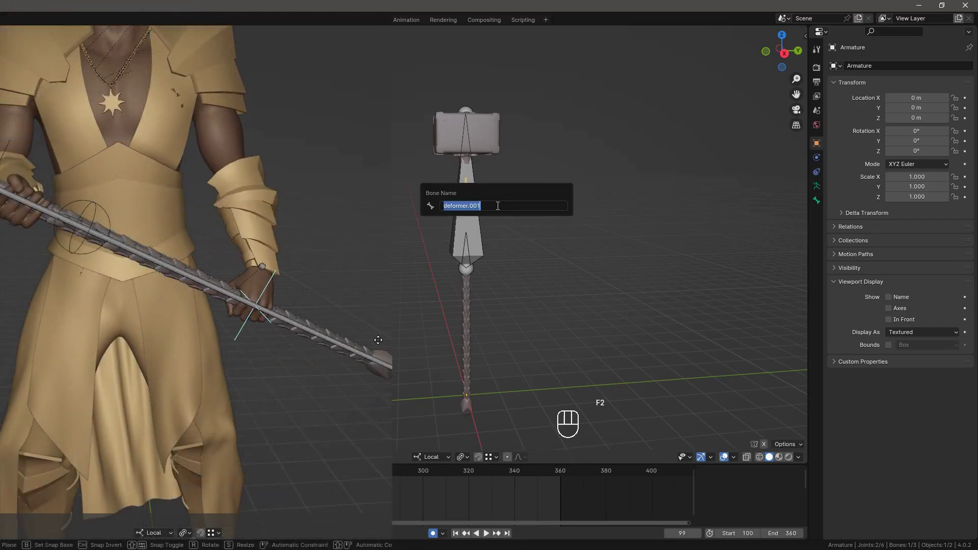
text(hand.a)
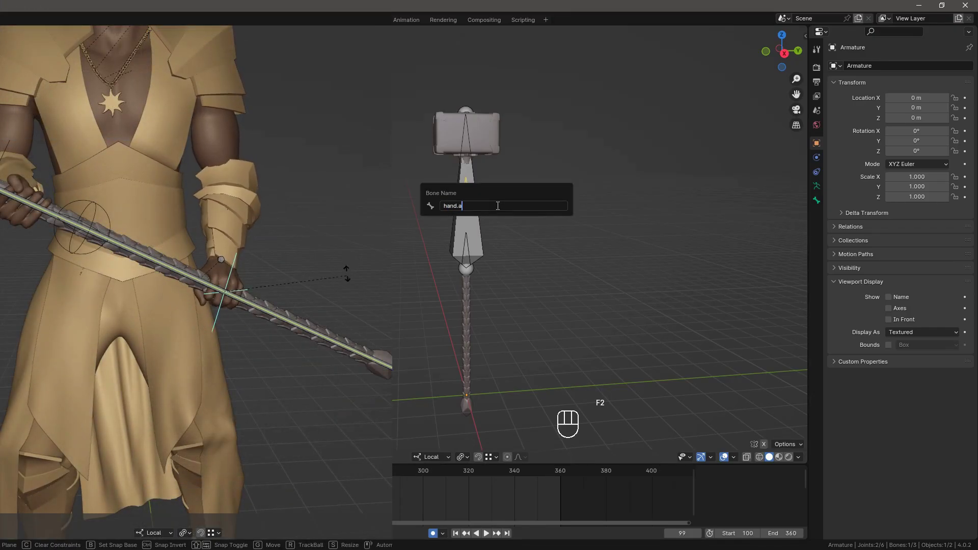
text(nchor.)
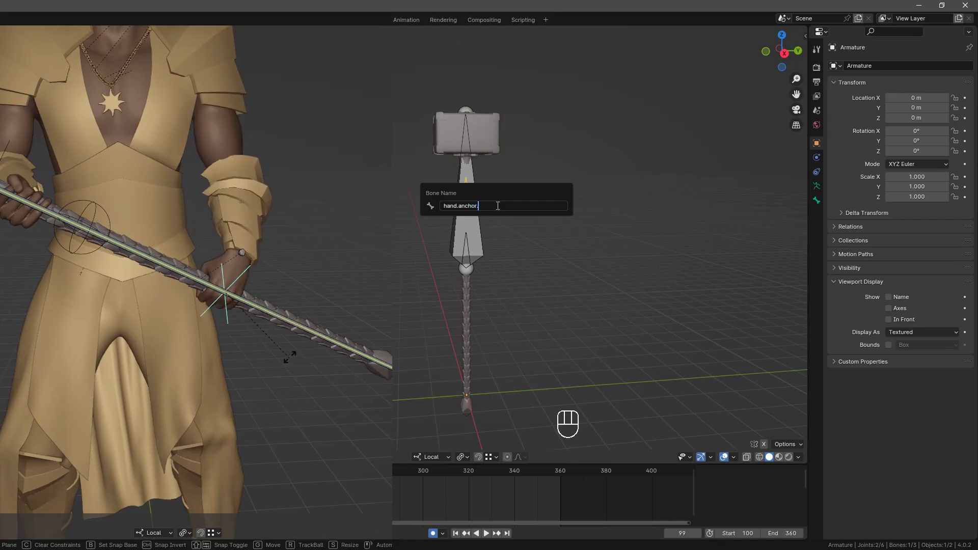
text(R)
key(Return)
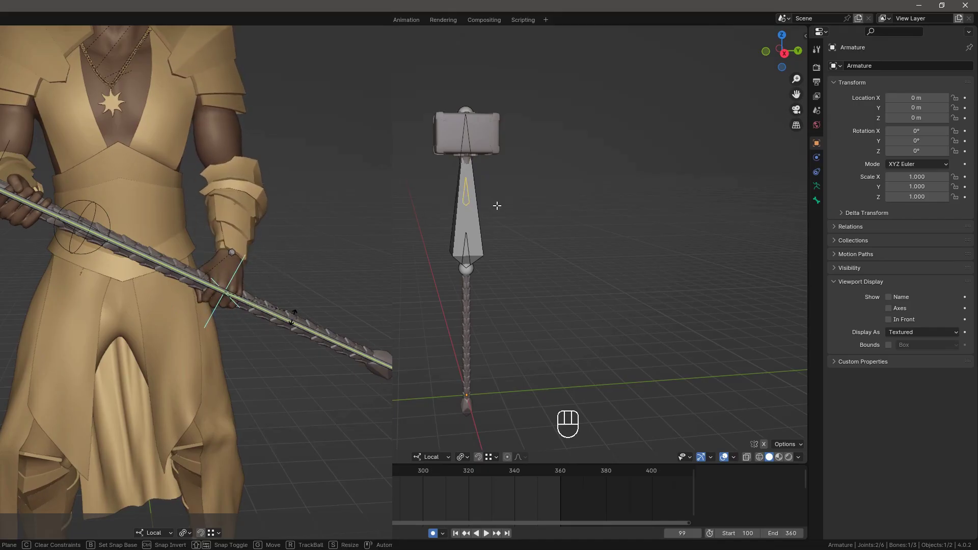
Copy the top anchor down the handle and name it hand.anchor.bottom.
key(shift+d)
key(z)
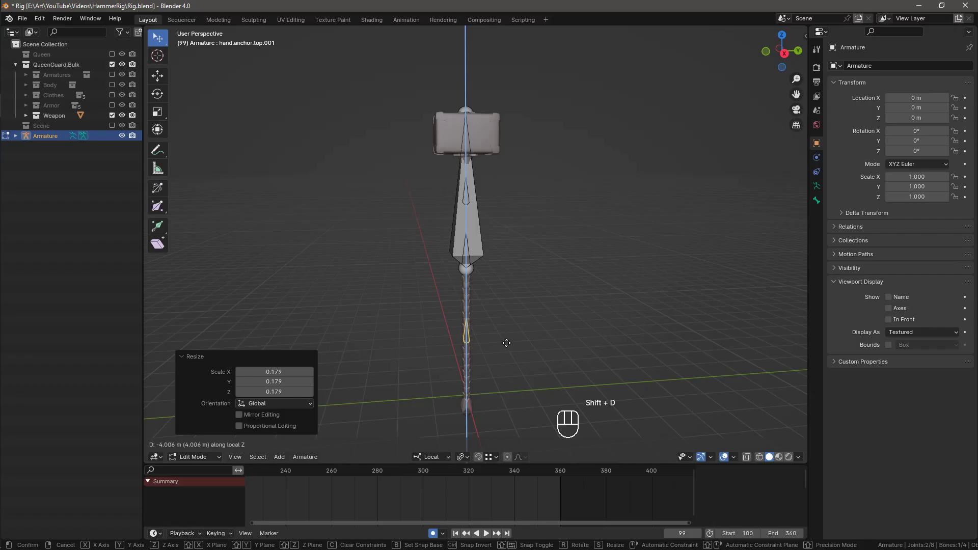
click(506, 343)
key(F2)
click(509, 340)
key(BackSpace)
key(BackSpace)
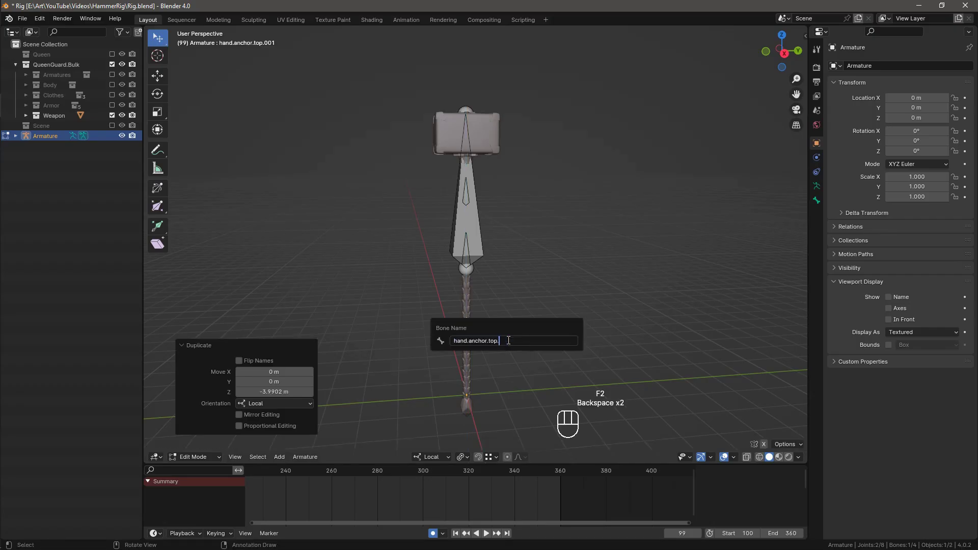
text(bottom)
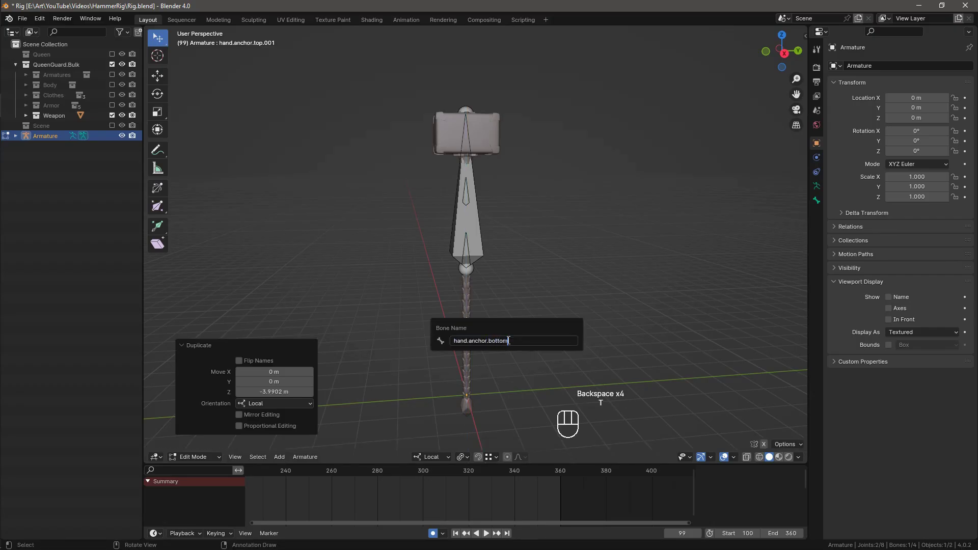
key(Return)
Parent both hand anchor bones to deformer with Keep Offset.
alt+shift+click(467, 201)
click(468, 200)
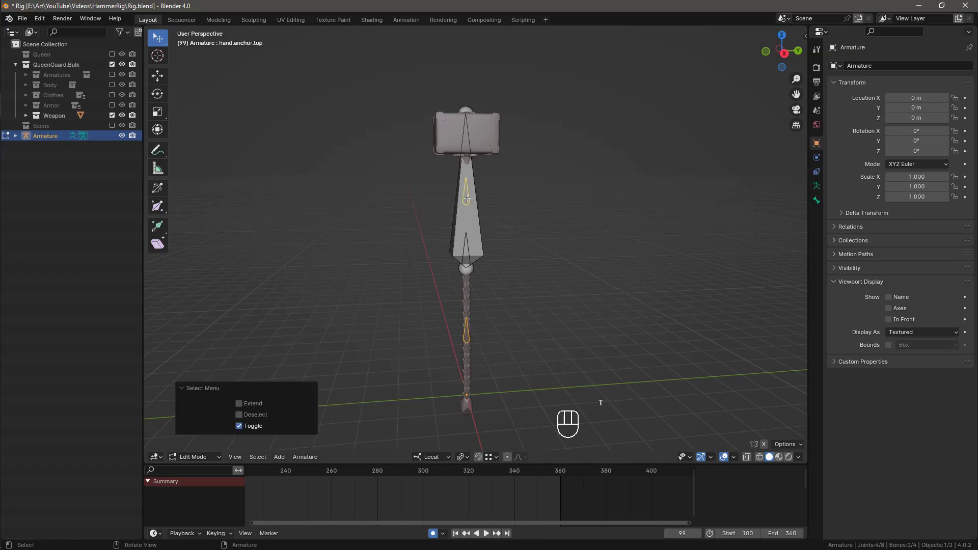
ctrl+click(475, 222)
key(ctrl+p)
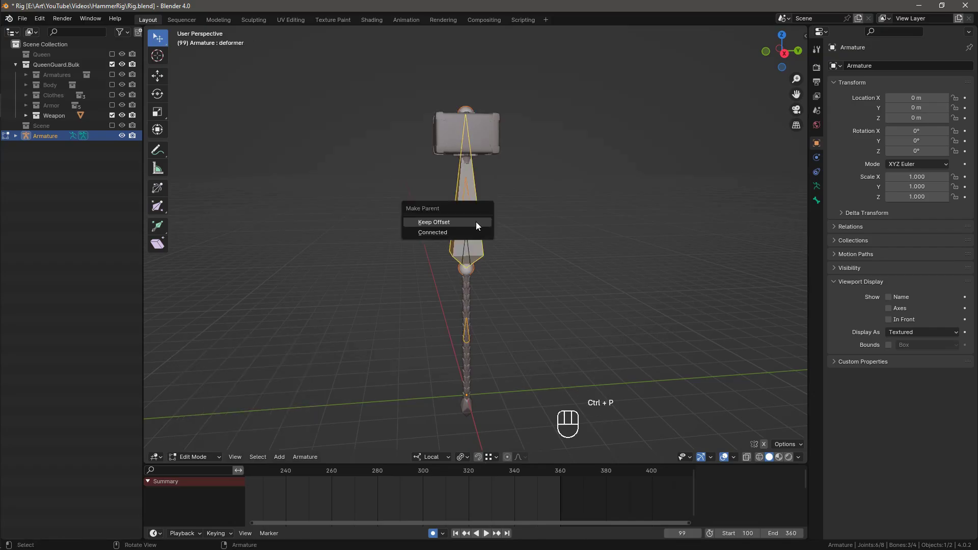
click(476, 222)
Duplicate hand.anchor.bottom at about half size and name it hand.slot.bottom.
click(468, 200)
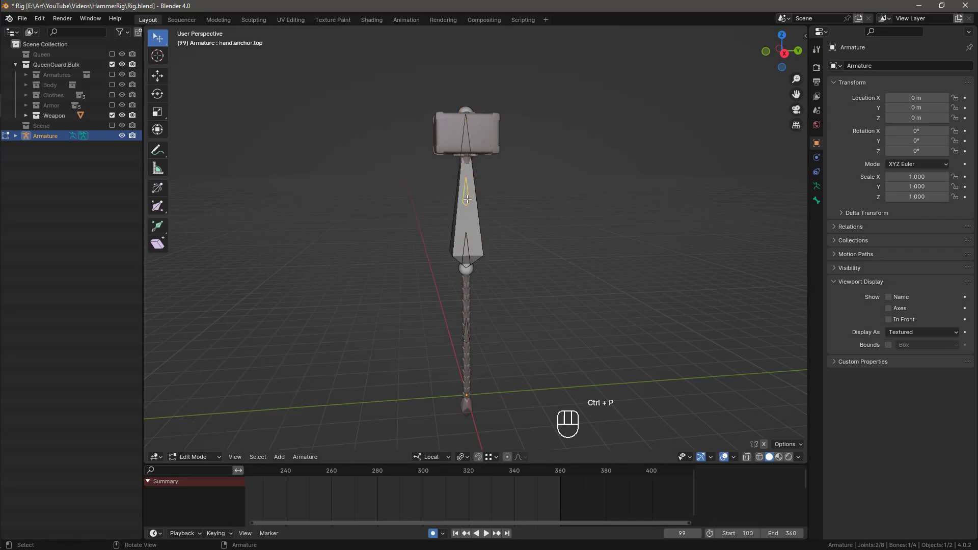
shift+click(466, 329)
key(shift+d)
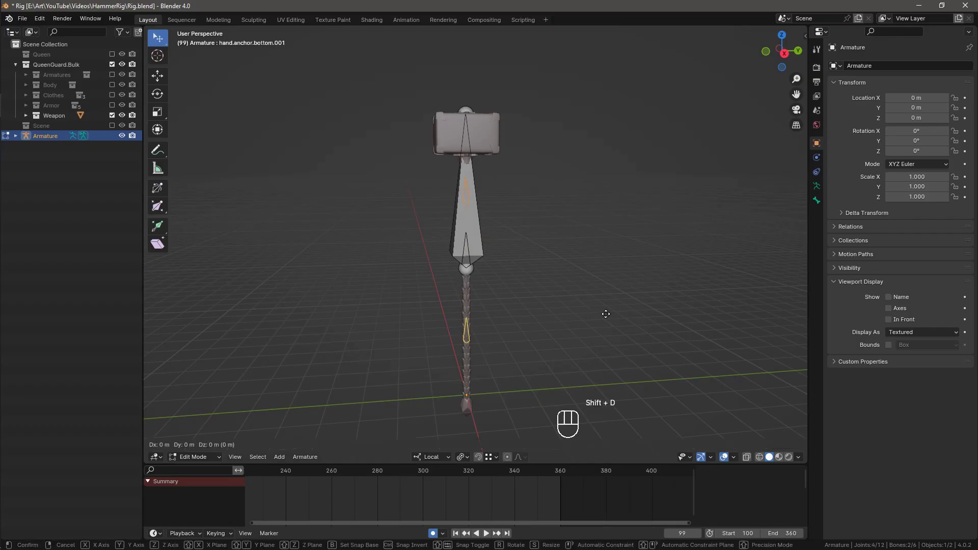
key(s)
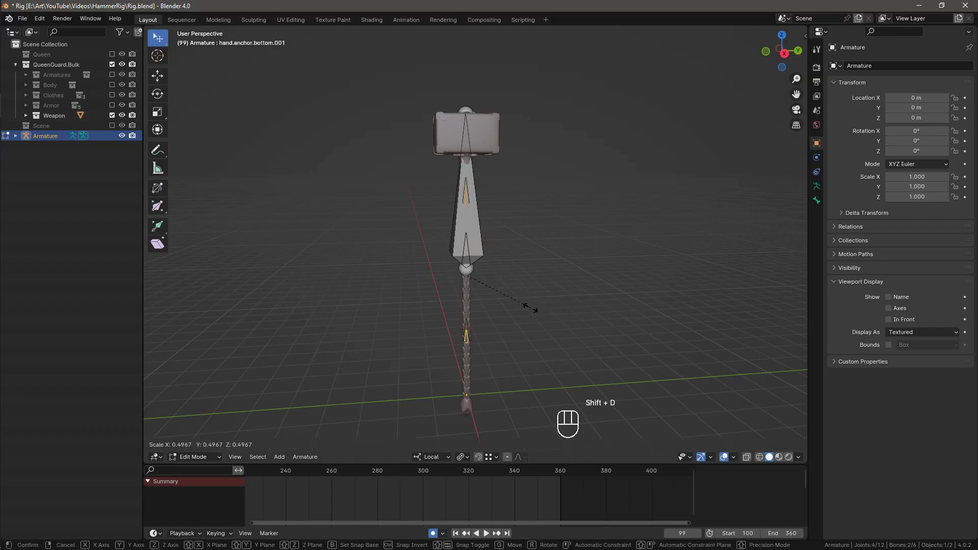
click(527, 307)
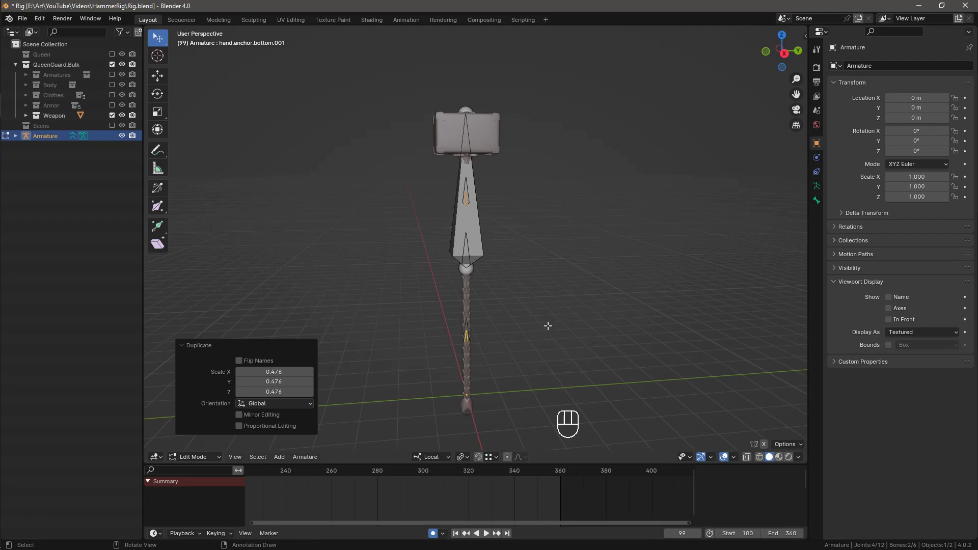
alt+click(467, 336)
click(469, 341)
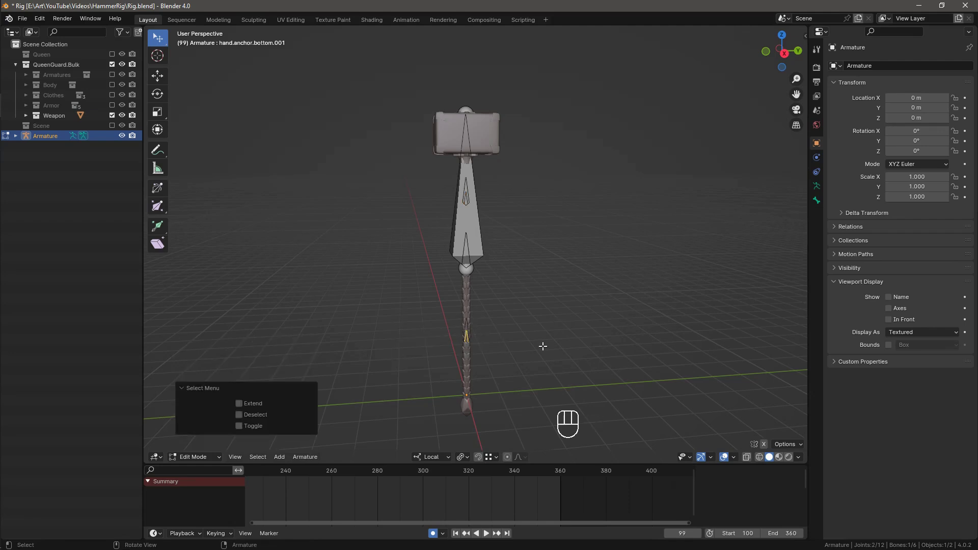
key(F2)
text(hand)
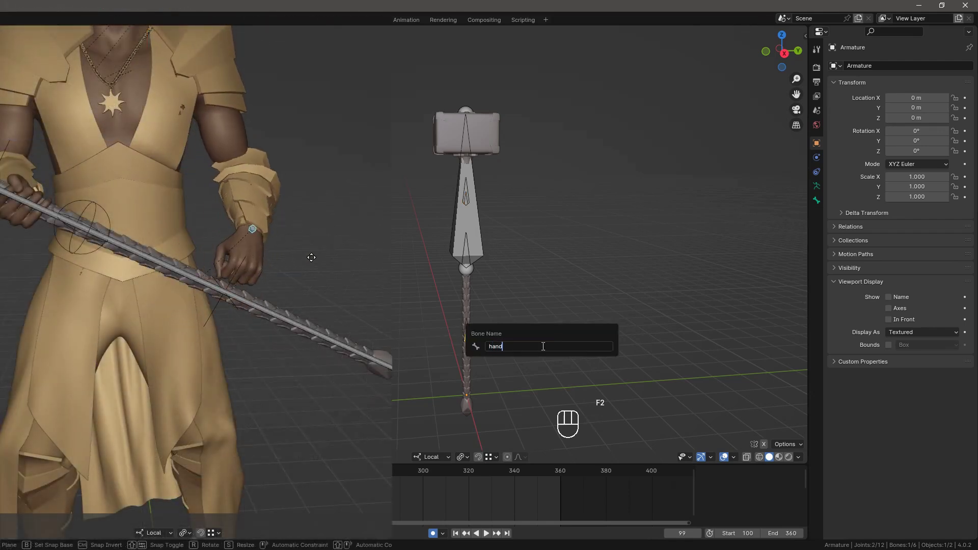
text(.slot.)
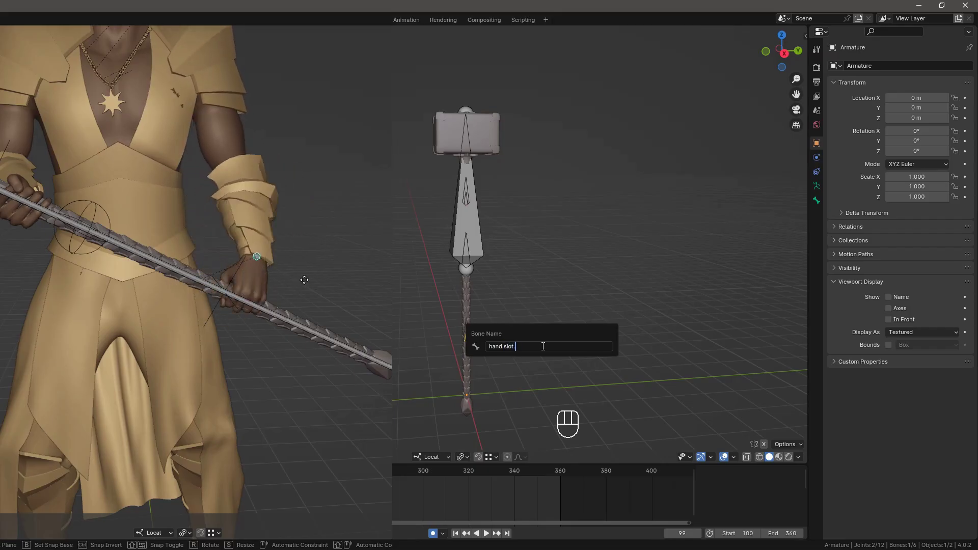
text(bottom)
key(Return)
Pick the duplicate top anchor bone and start renaming it with 'hand'.
key(r)
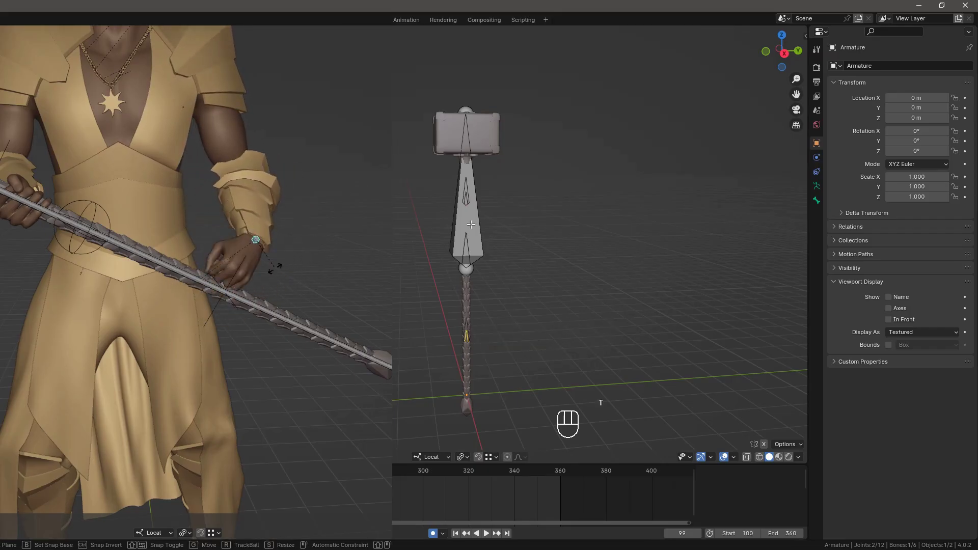
alt+click(466, 199)
click(466, 199)
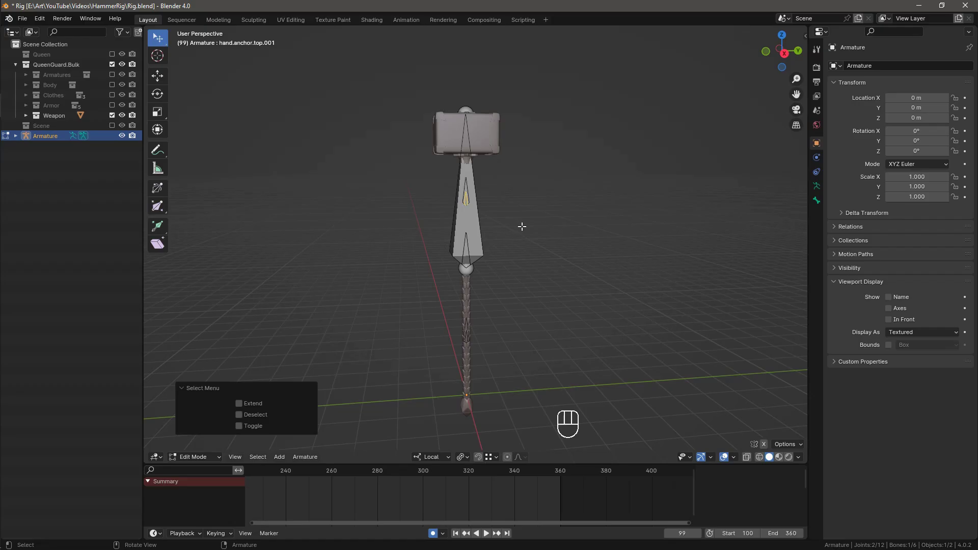
key(F2)
text(hand)
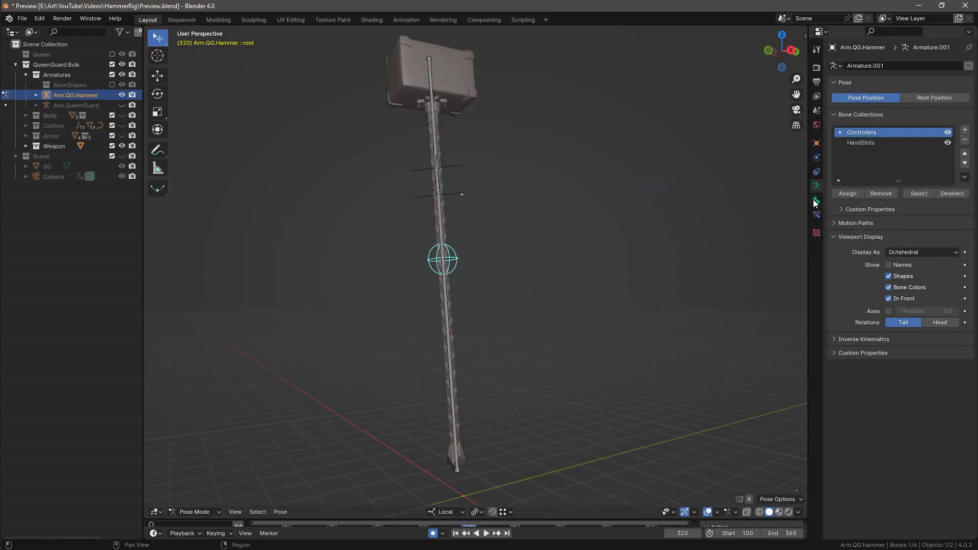
click(816, 200)
click(915, 462)
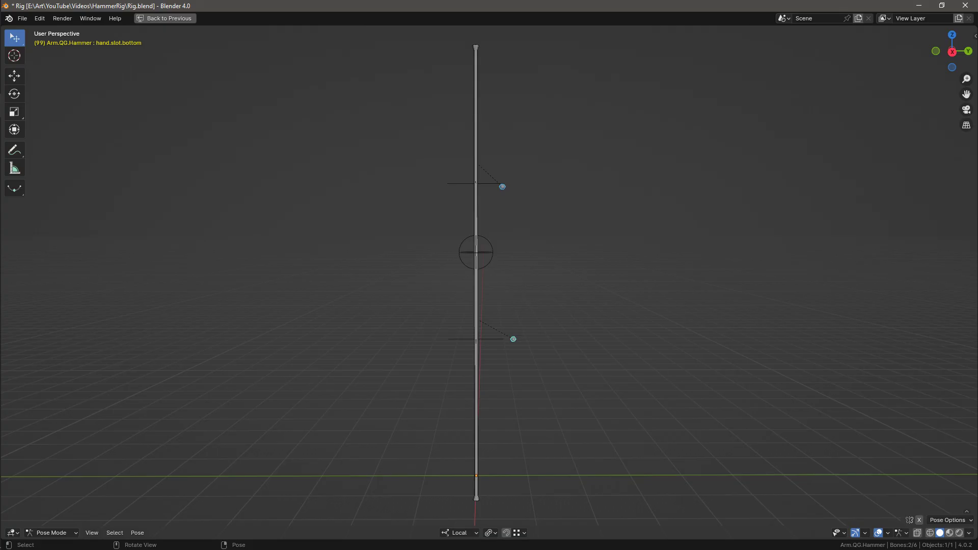
key(bracketleft)
key(bracketleft)
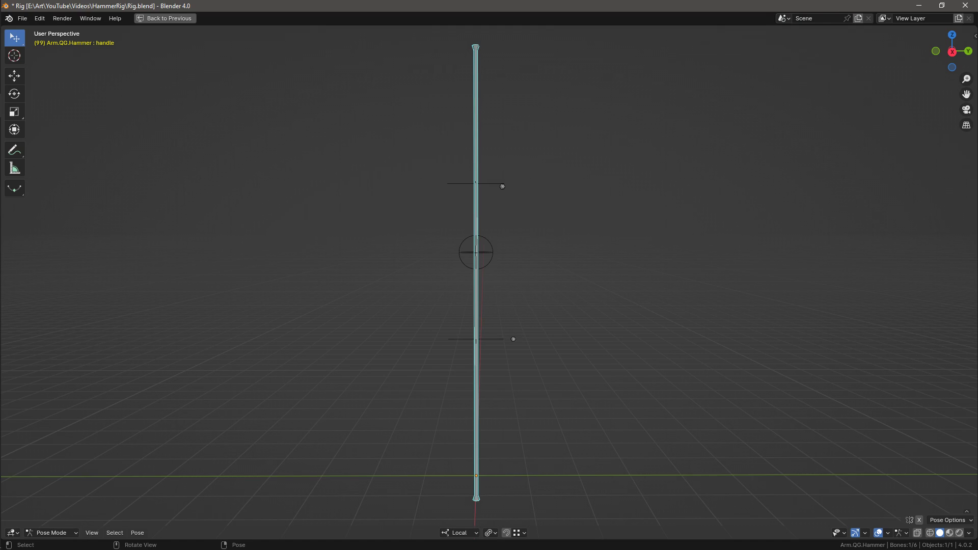
key(bracketleft)
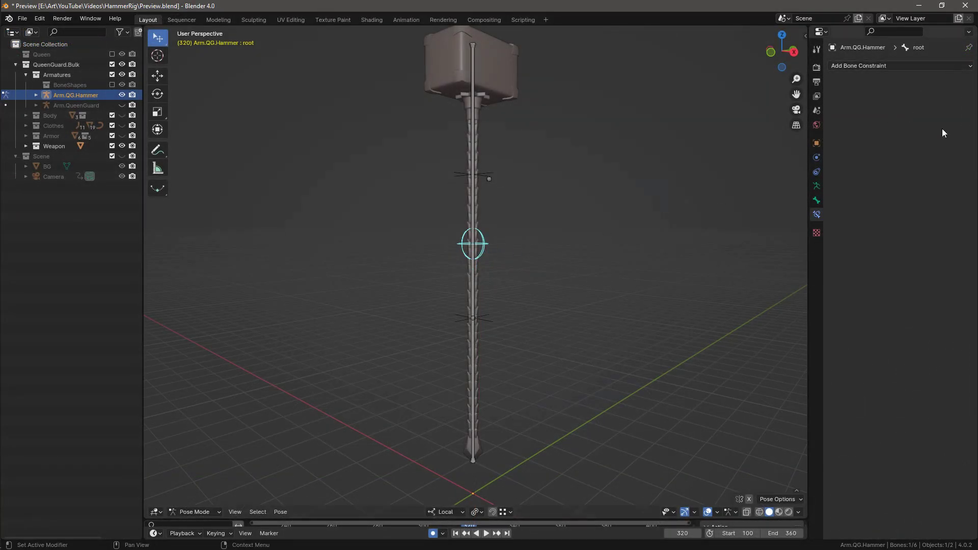
Select the handle bone, test a move, and disable its Limit Location constraint.
click(472, 201)
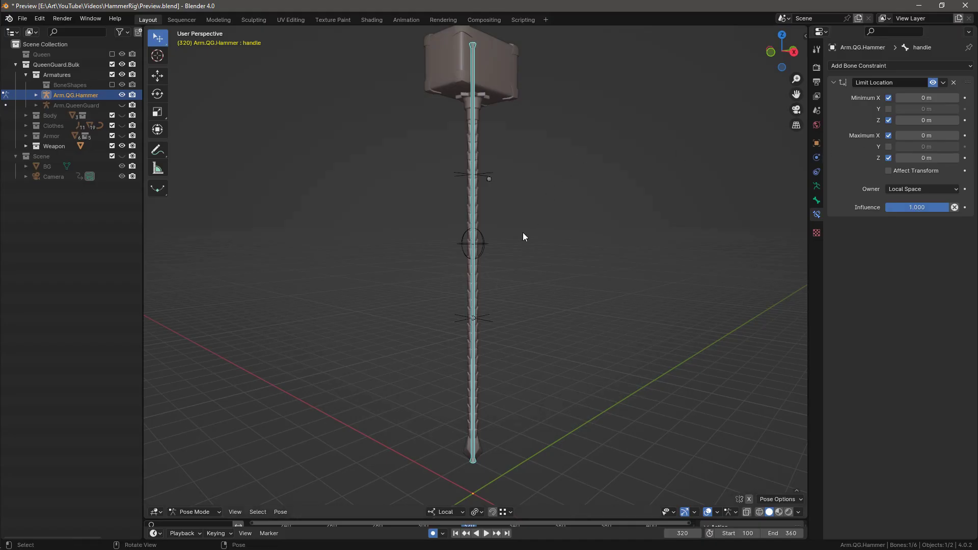
key(g)
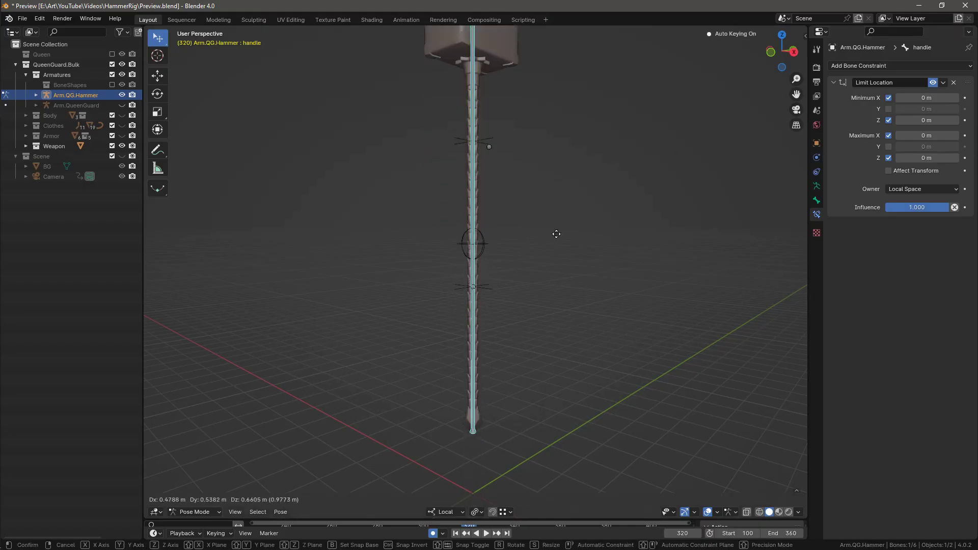
right_click(557, 188)
middle_drag(557, 187, 586, 230)
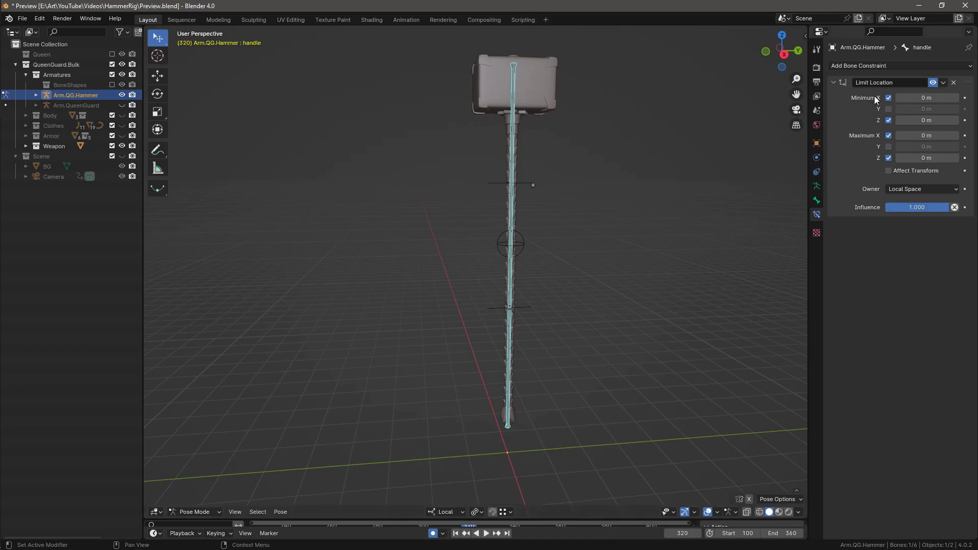
click(933, 82)
Move the handle freely, then test-rotate the whole hammer by root and cancel.
middle_drag(788, 158, 471, 179)
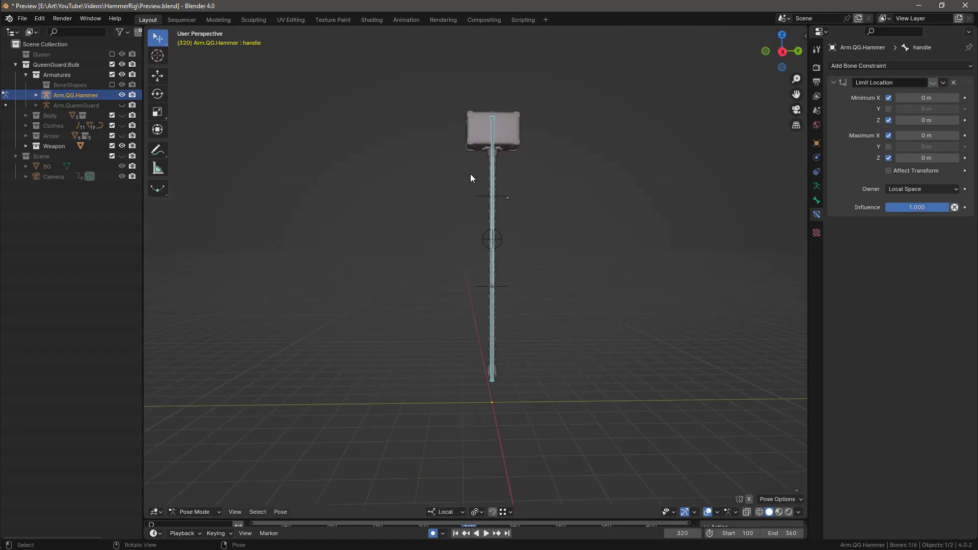
key(g)
click(497, 294)
click(493, 238)
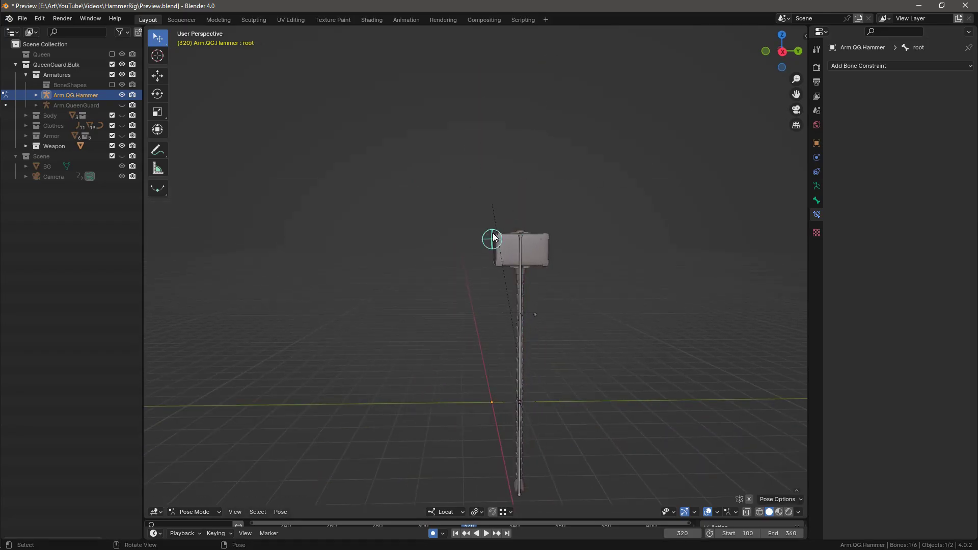
key(r)
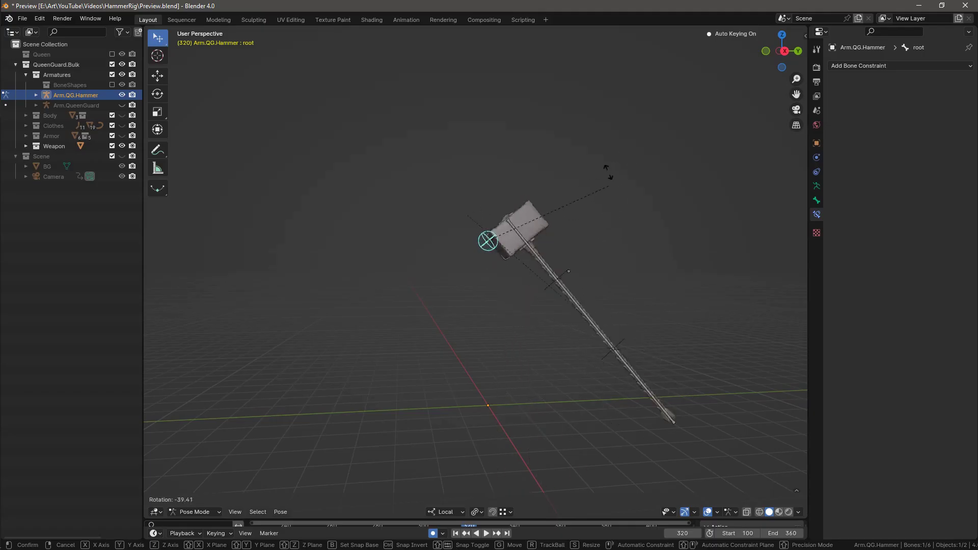
right_click(589, 182)
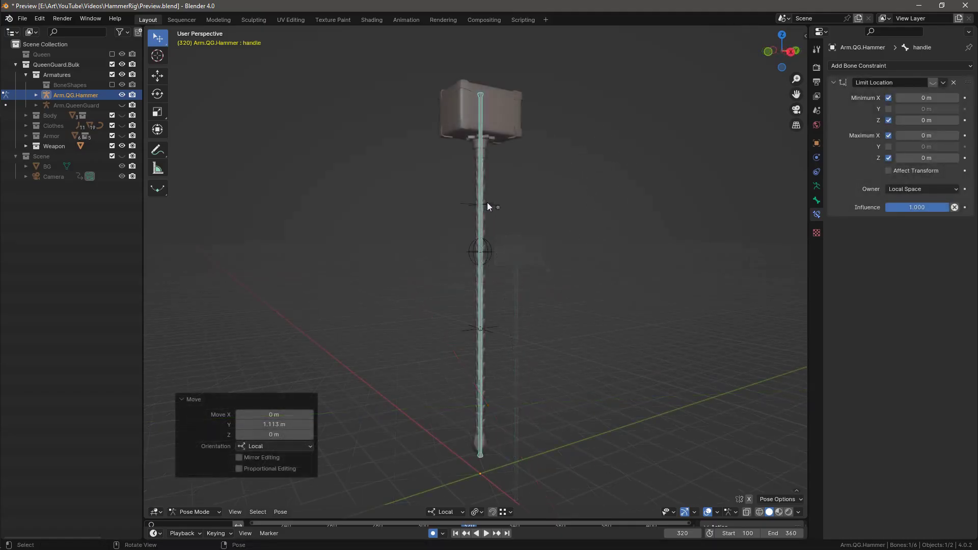
Move the hand.anchor.top bone, then select the hand.slot.top bone.
click(487, 206)
scroll(500, 209, up, 3)
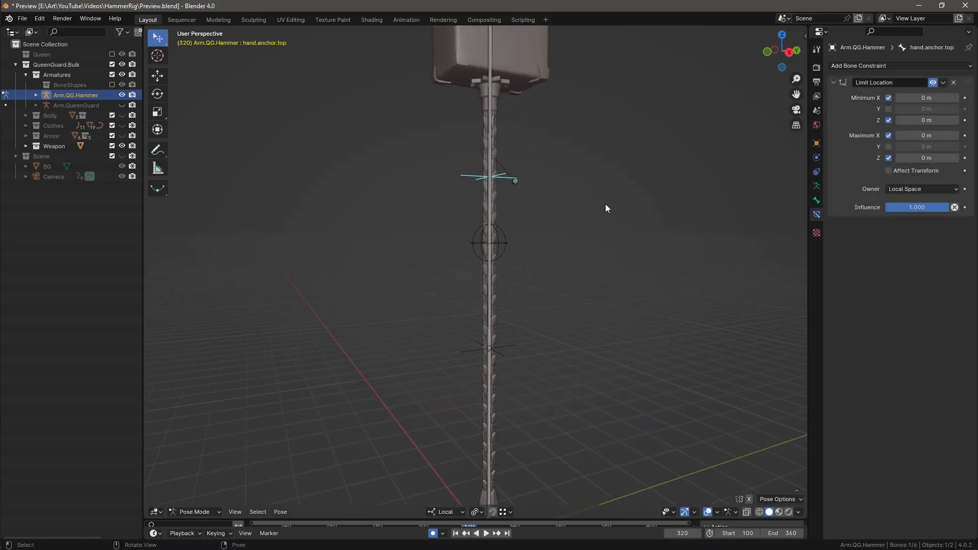
key(g)
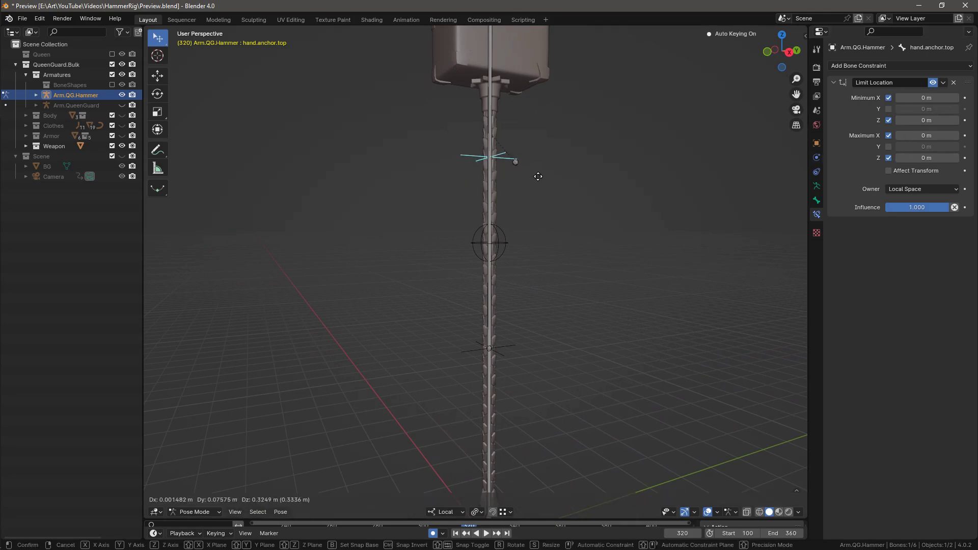
click(495, 185)
middle_drag(521, 183, 516, 188)
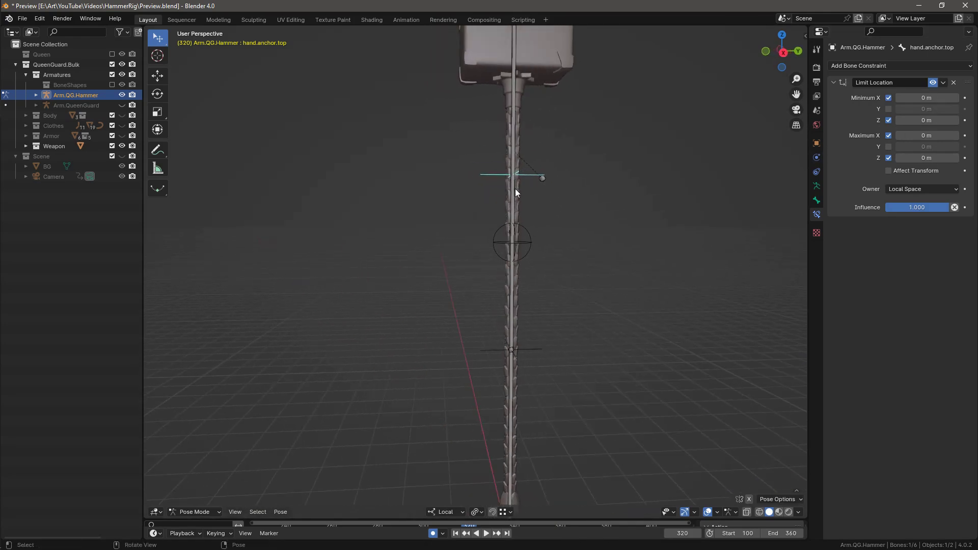
click(543, 179)
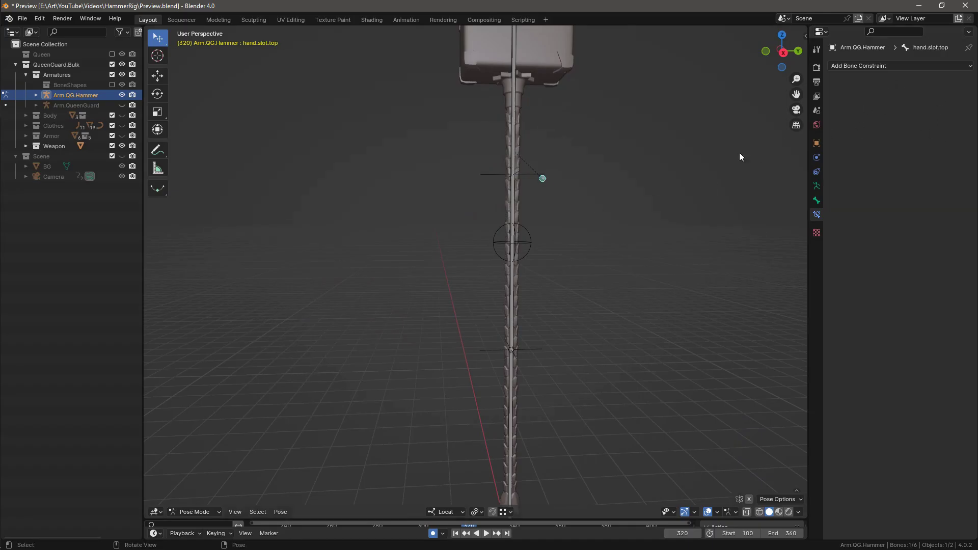
middle_drag(570, 239, 599, 240)
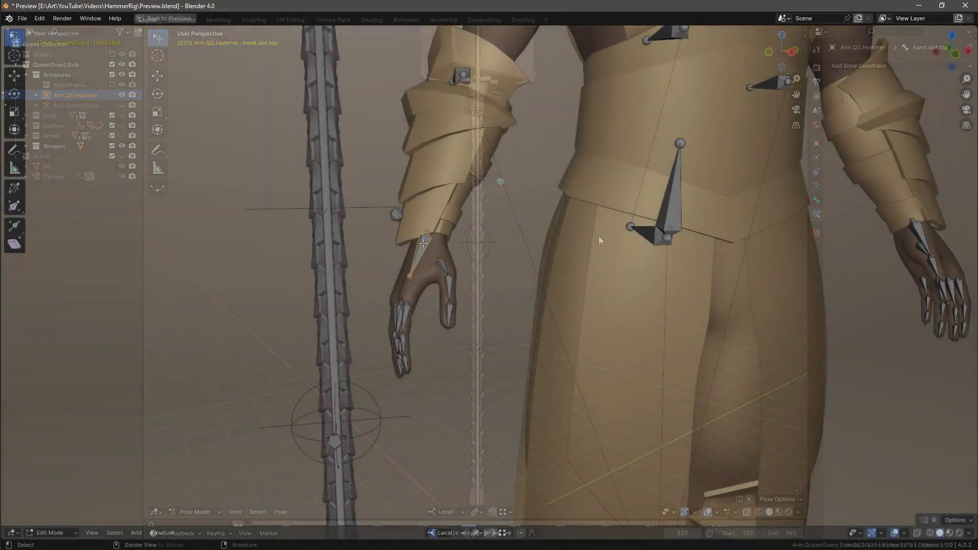
In the character skeleton, duplicate Hand.IK.R smaller and name it handcuff.R.
key(ctrl+alt+space)
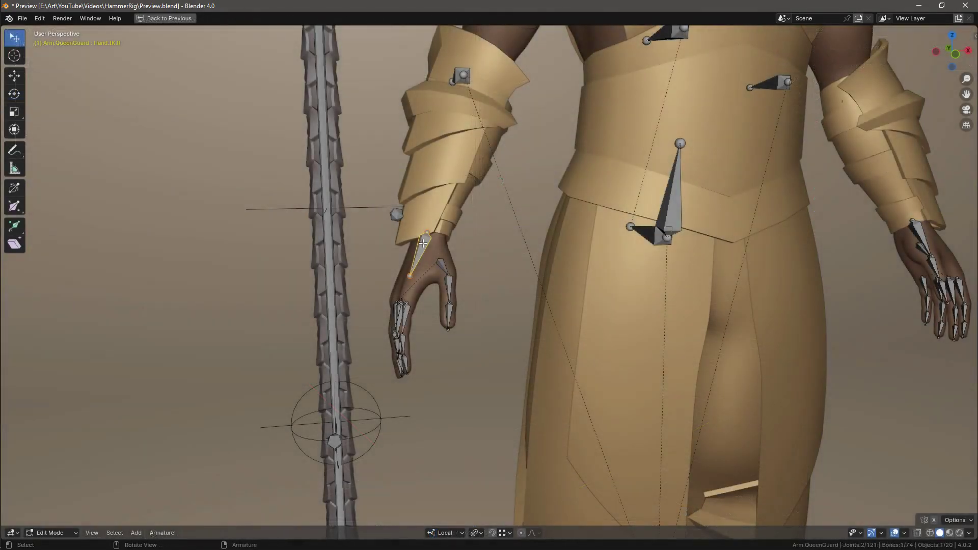
scroll(429, 243, up, 3)
key(shift+d)
key(s)
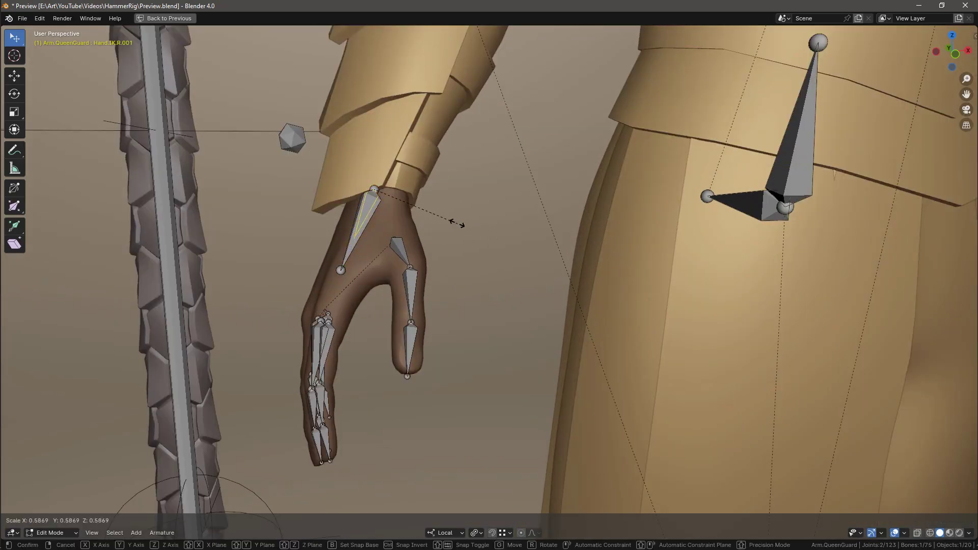
click(457, 223)
shift+middle_drag(457, 223, 517, 234)
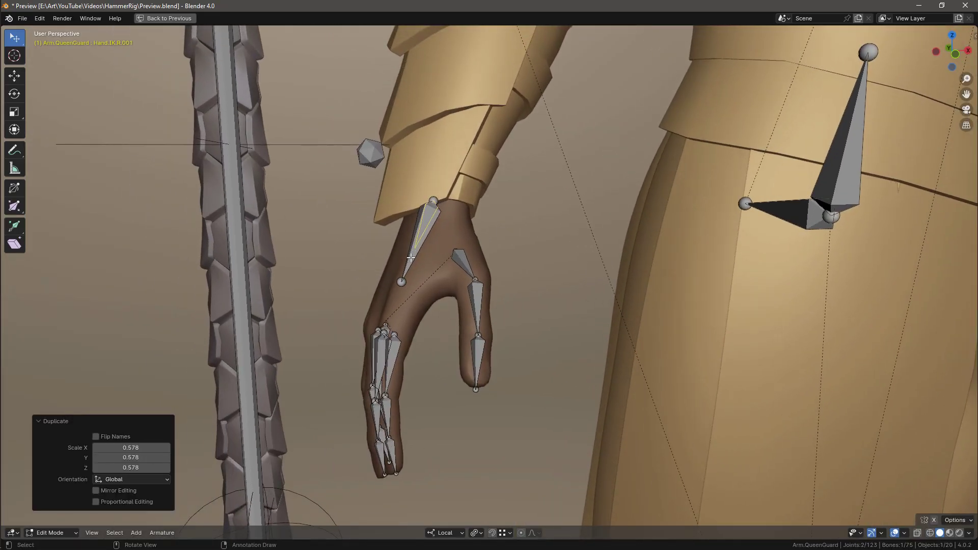
key(F2)
text(hand)
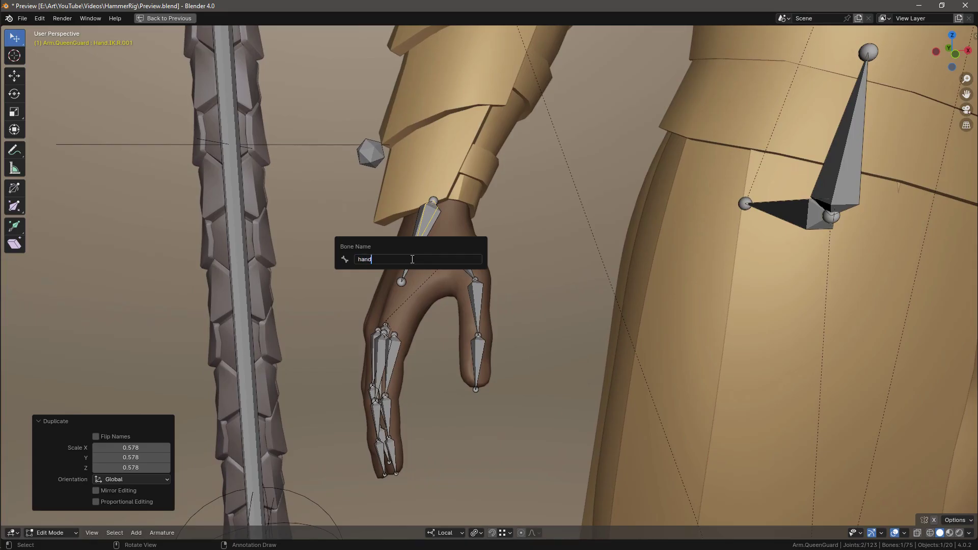
text(cuff.)
click(412, 260)
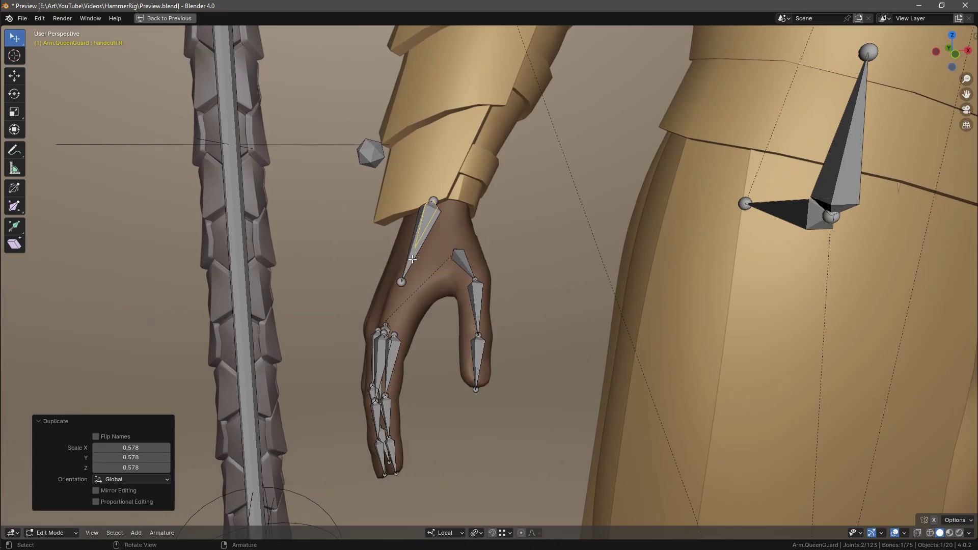
Parent Hand.IK.R to handcuff.R with Keep Offset.
alt+shift+click(420, 226)
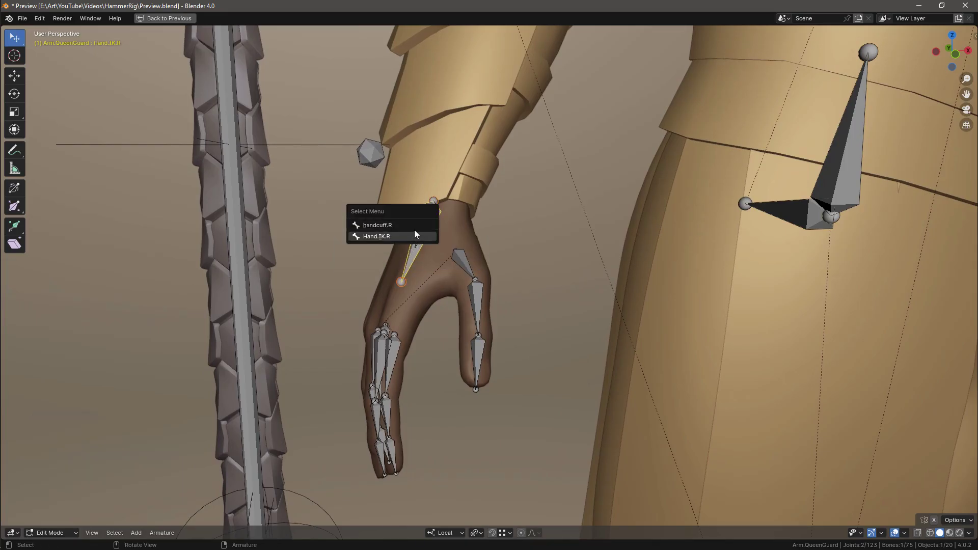
click(414, 232)
key(ctrl+p)
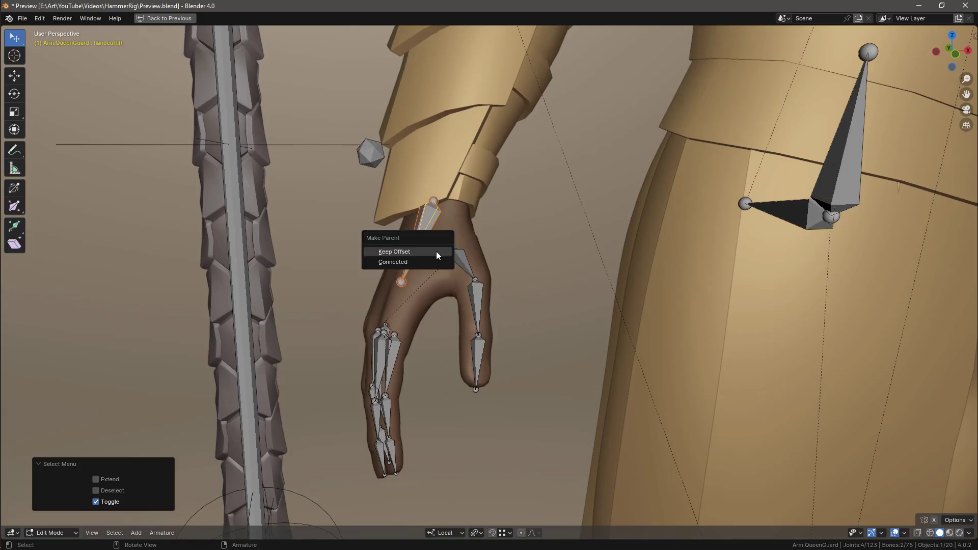
click(436, 251)
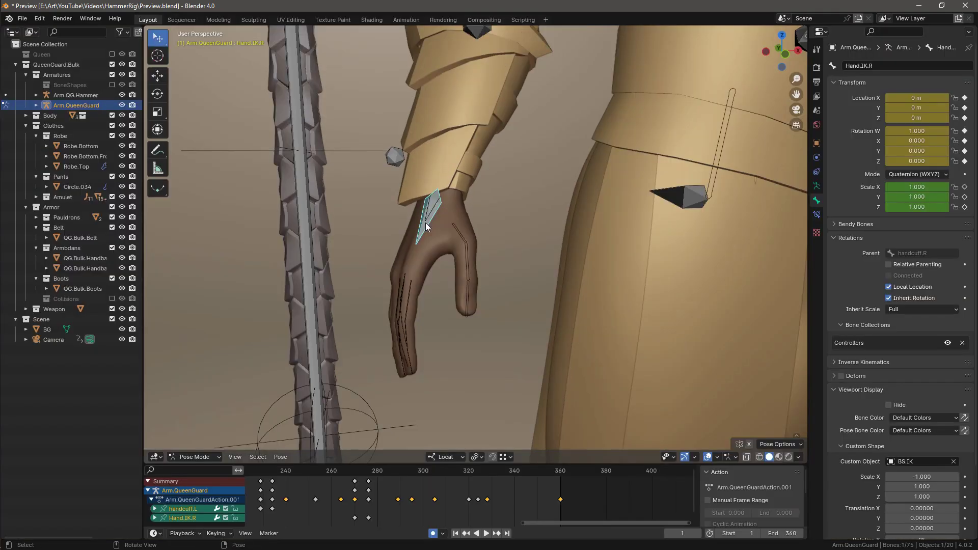
Give handcuff.R the BS.Circle custom shape.
click(431, 209)
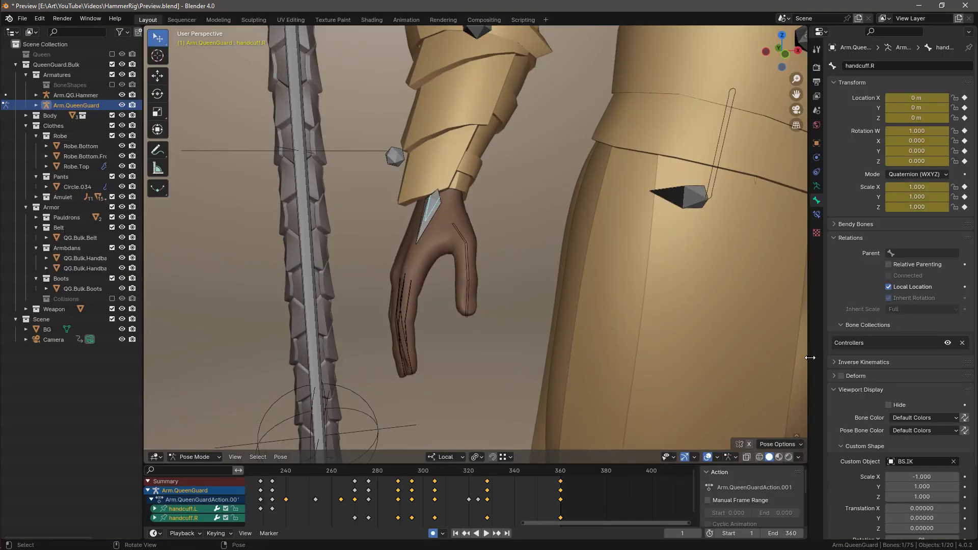
click(899, 461)
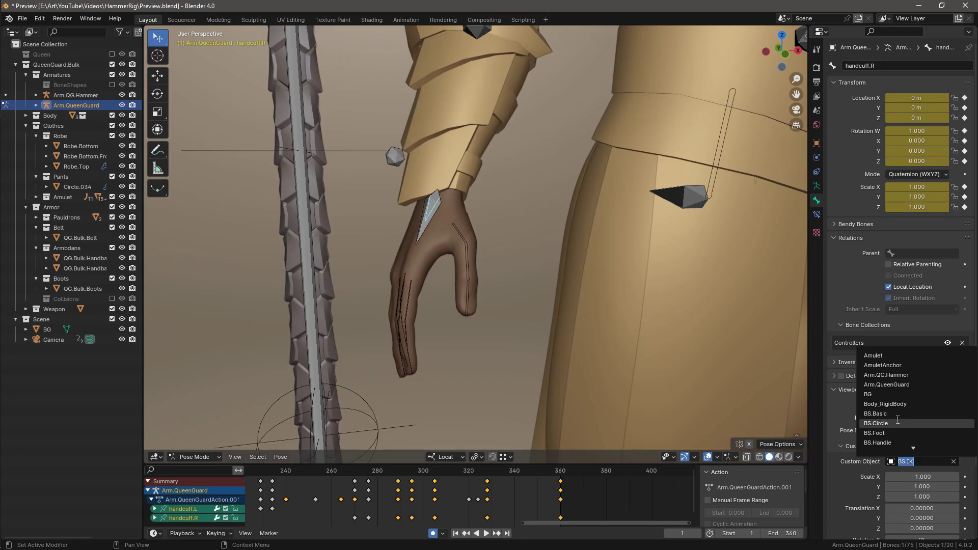
click(879, 416)
Maximize the 3D view, test-move handcuff.R and Hand.IK.R, then return to object mode.
key(ctrl+space)
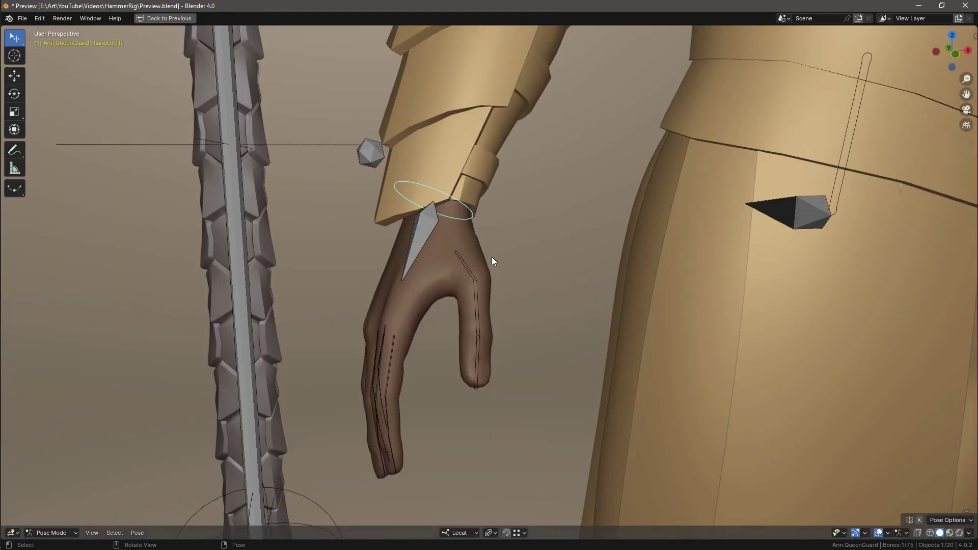
middle_drag(492, 257, 499, 265)
key(g)
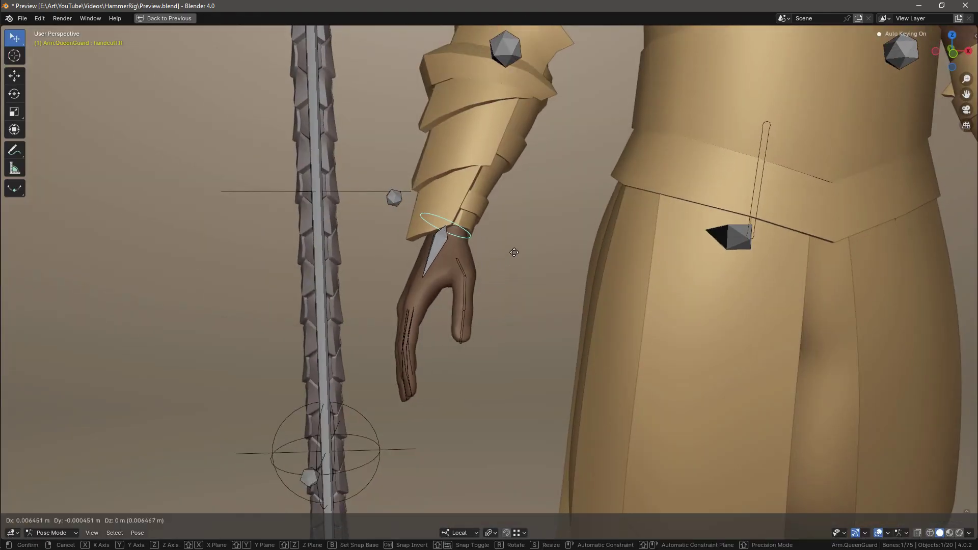
click(439, 232)
click(443, 230)
key(g)
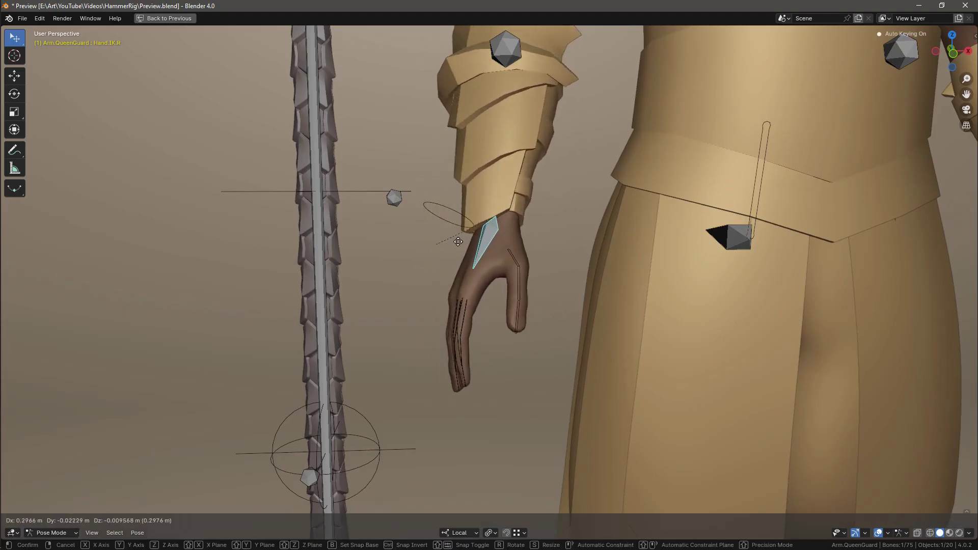
click(451, 227)
key(ctrl+Tab)
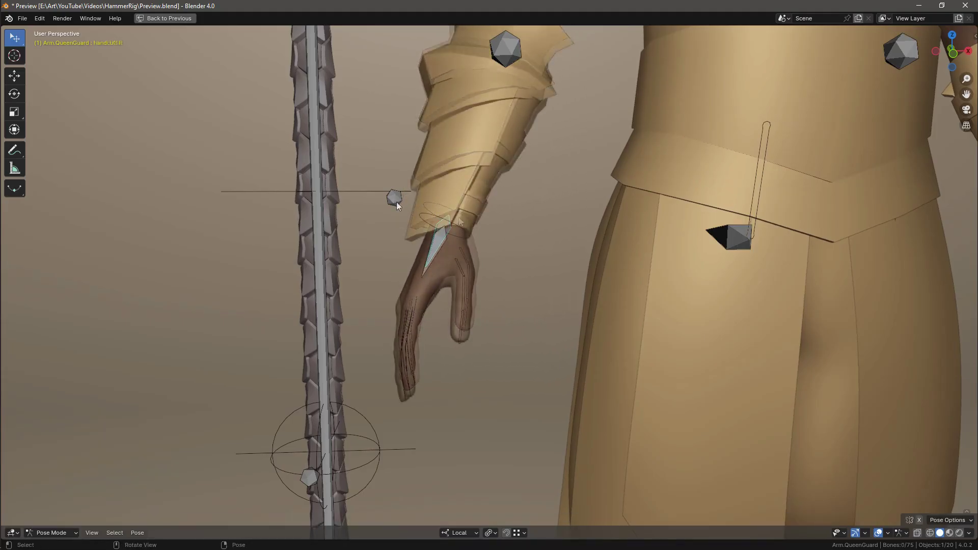
scroll(396, 202, down, 2)
In pose mode with both rigs, add Copy Location and Copy Rotation toward hand.slot.bottom.
shift+click(425, 227)
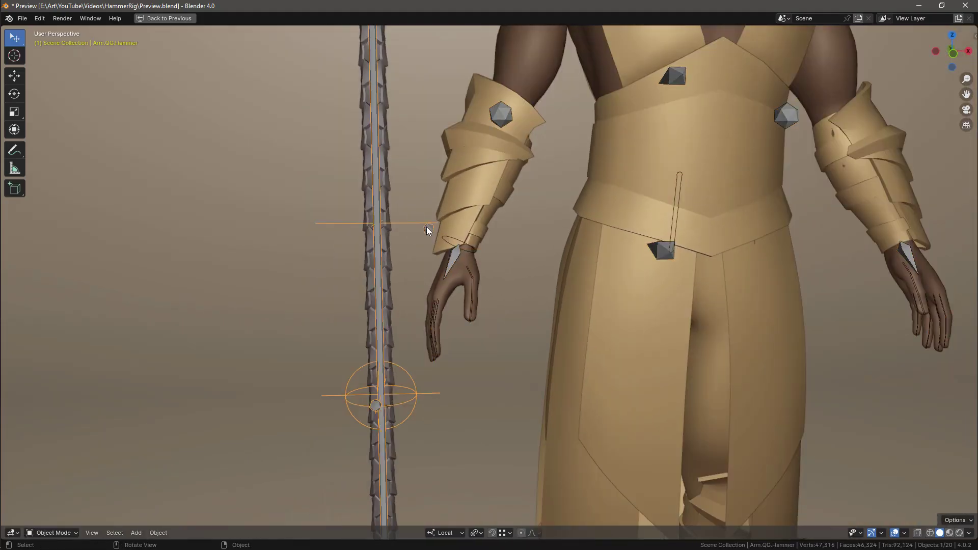
shift+click(457, 250)
key(ctrl+Tab)
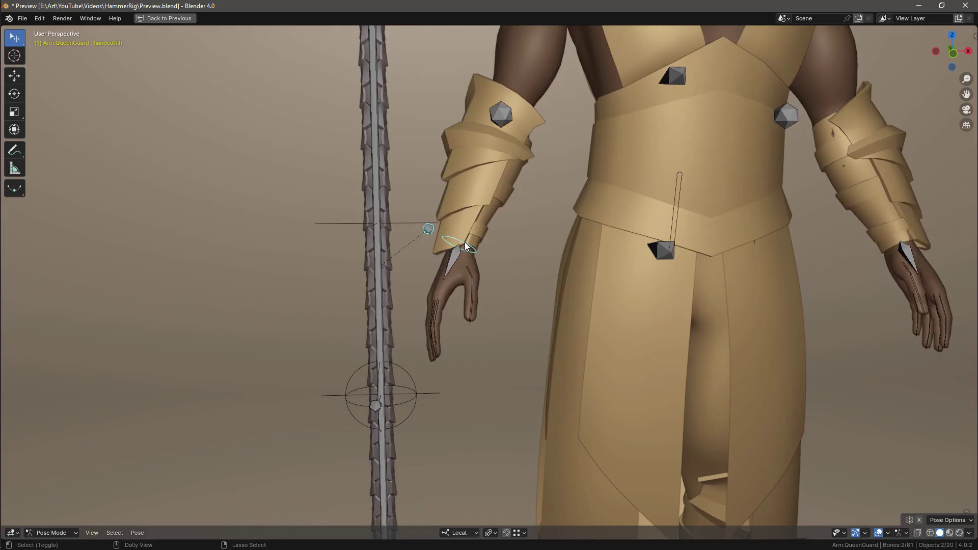
key(shift+ctrl+c)
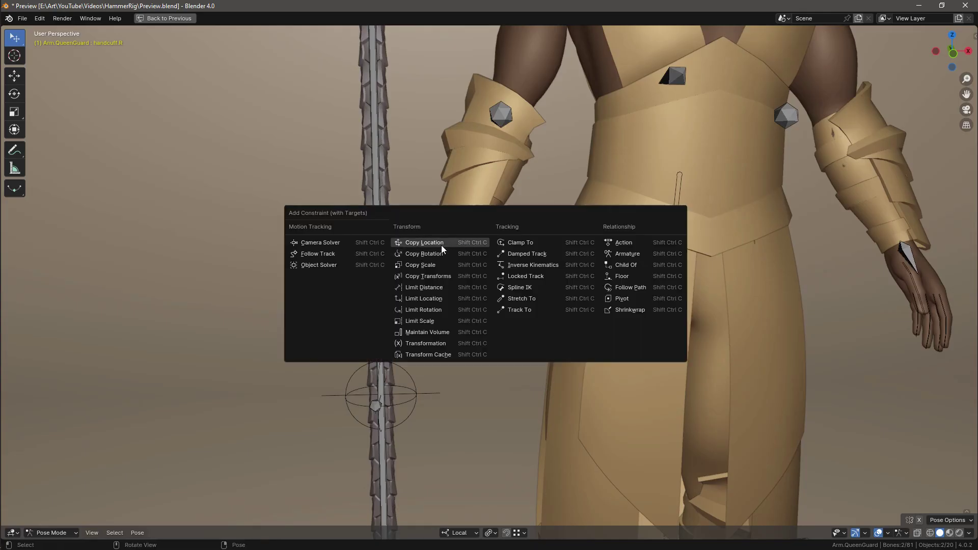
click(441, 246)
key(ctrl+alt+space)
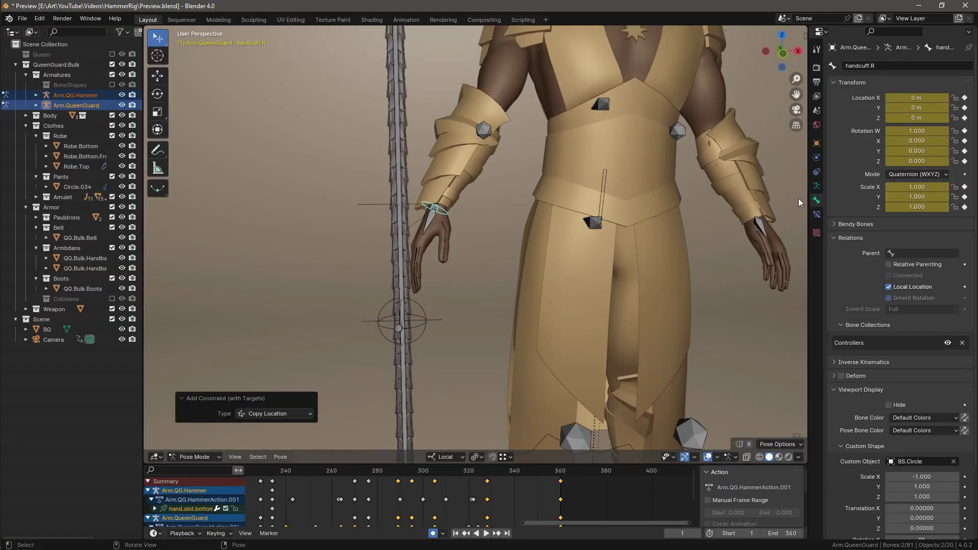
click(816, 215)
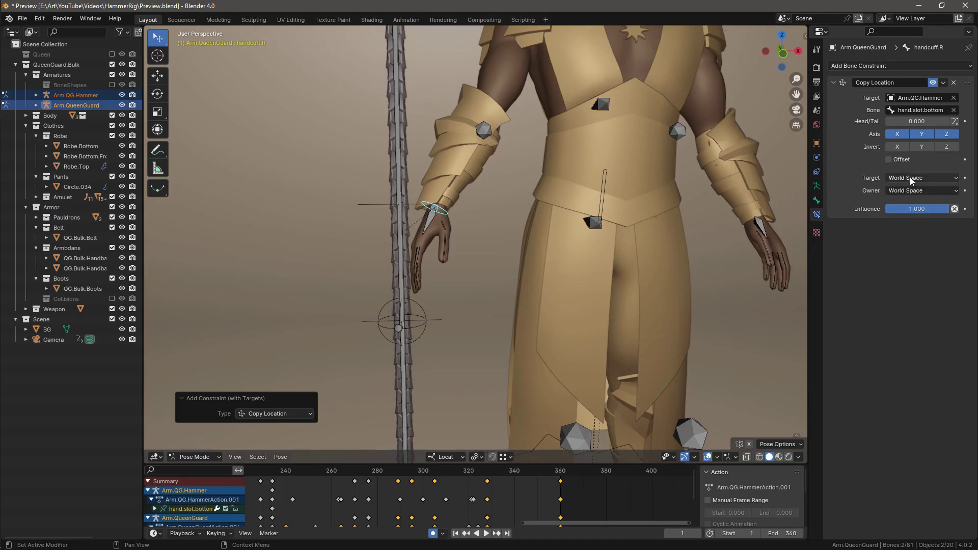
key(ctrl+shift+c)
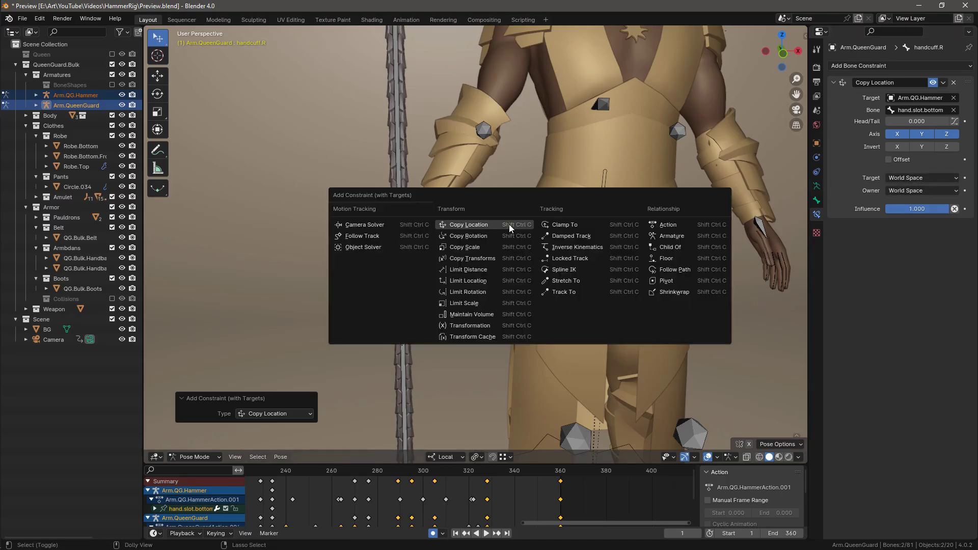
click(468, 236)
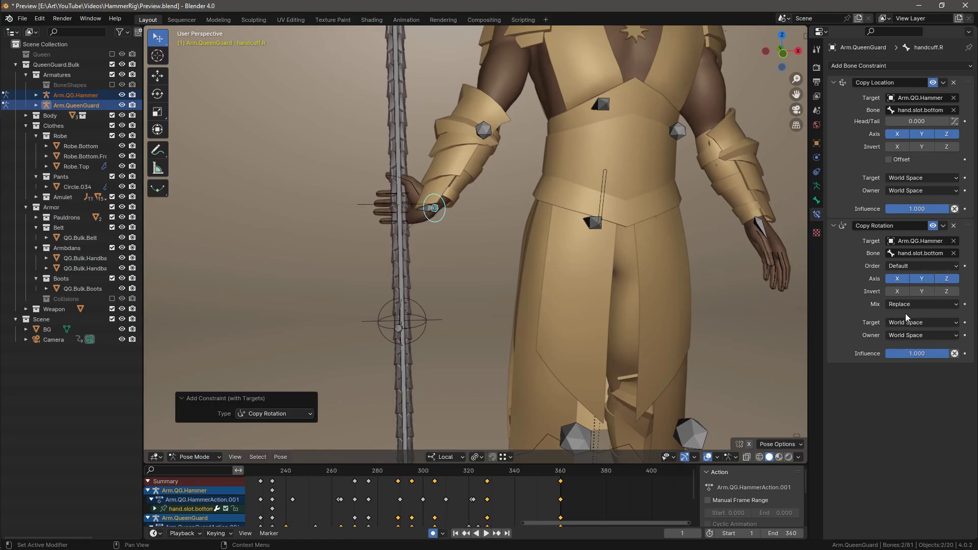
Add a second Copy Location and Copy Rotation pair on handcuff.R targeting hand.slot.top.
middle_drag(586, 260, 417, 252)
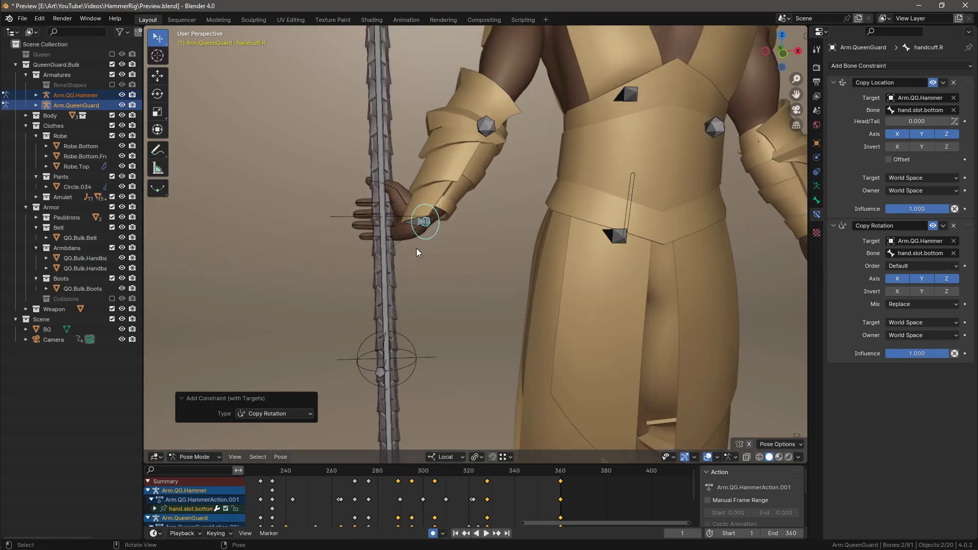
click(381, 372)
shift+click(438, 223)
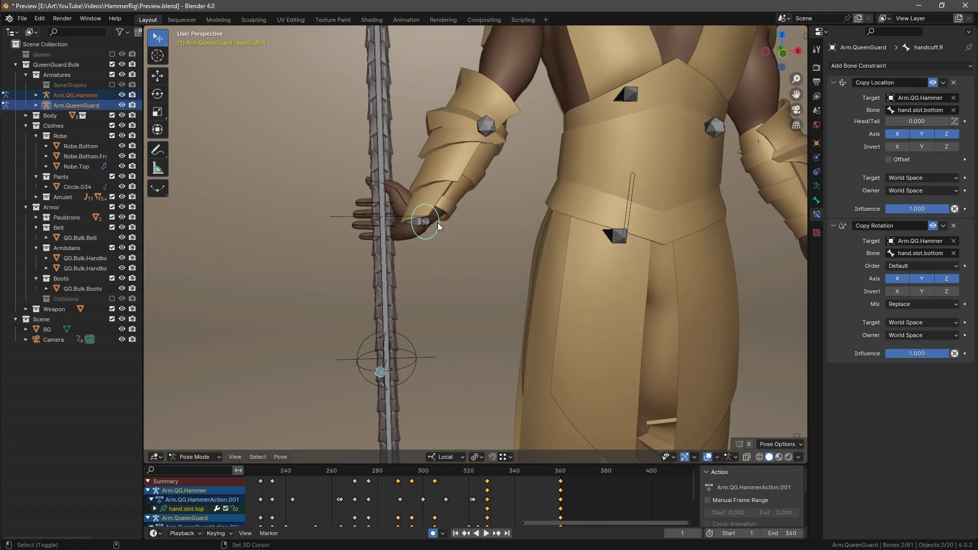
key(ctrl+shift+c)
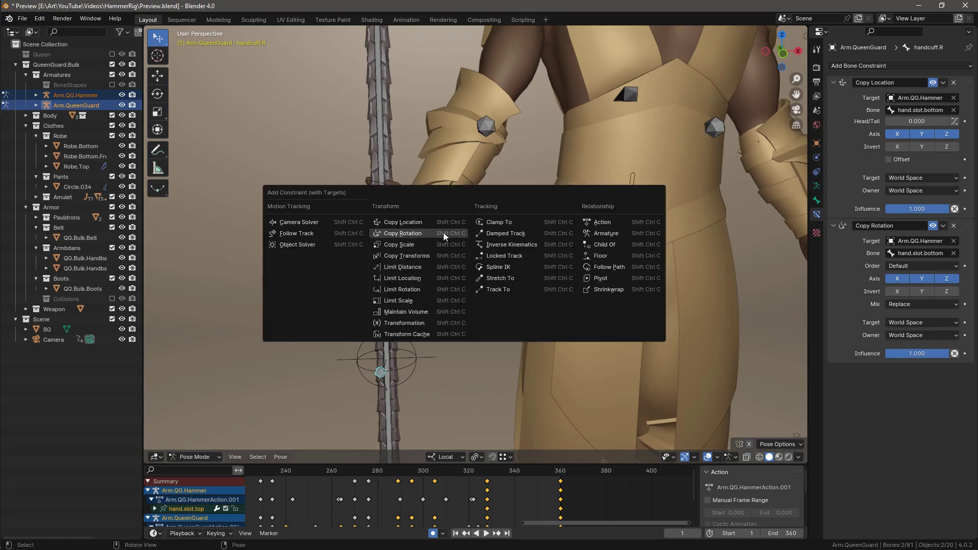
click(443, 233)
key(ctrl+shift+c)
click(430, 233)
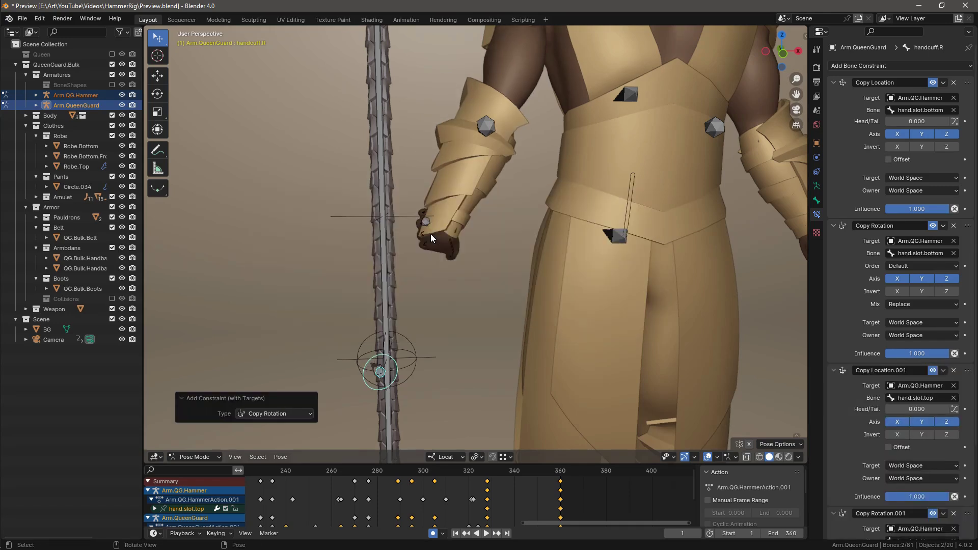
click(375, 358)
Add Limit Scale at the top of handcuff.R's stack, all limits enabled, in Local Space.
click(875, 66)
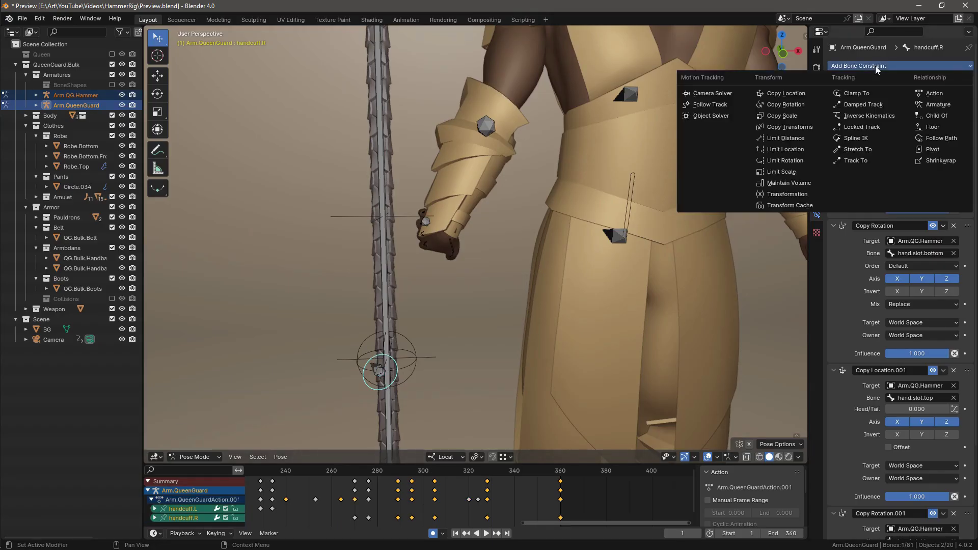
click(799, 170)
scroll(964, 512, down, 5)
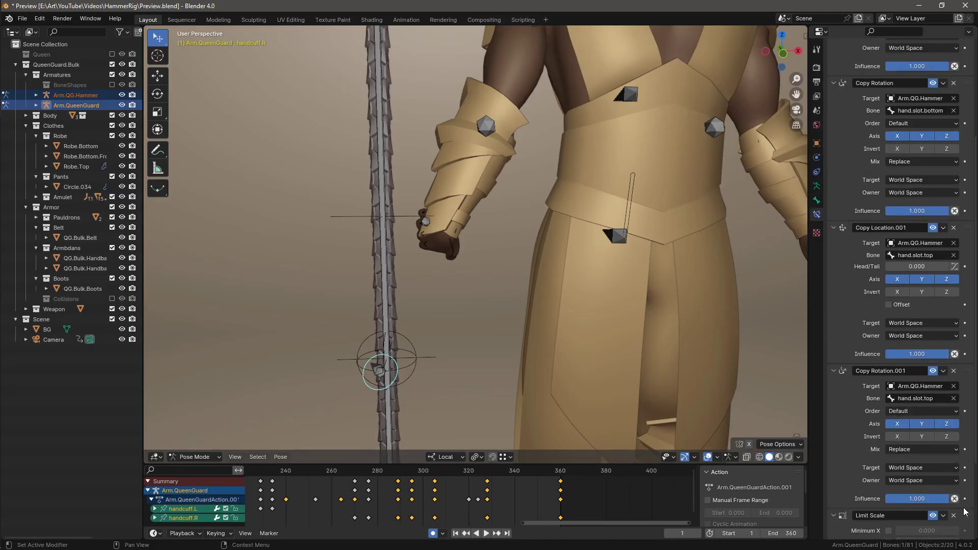
drag(966, 516, 958, 40)
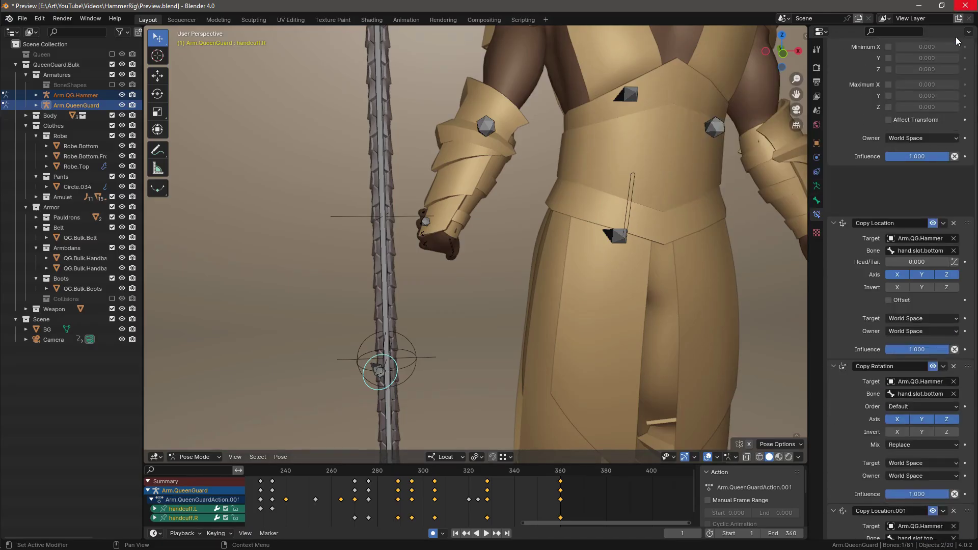
drag(889, 97, 891, 157)
click(919, 189)
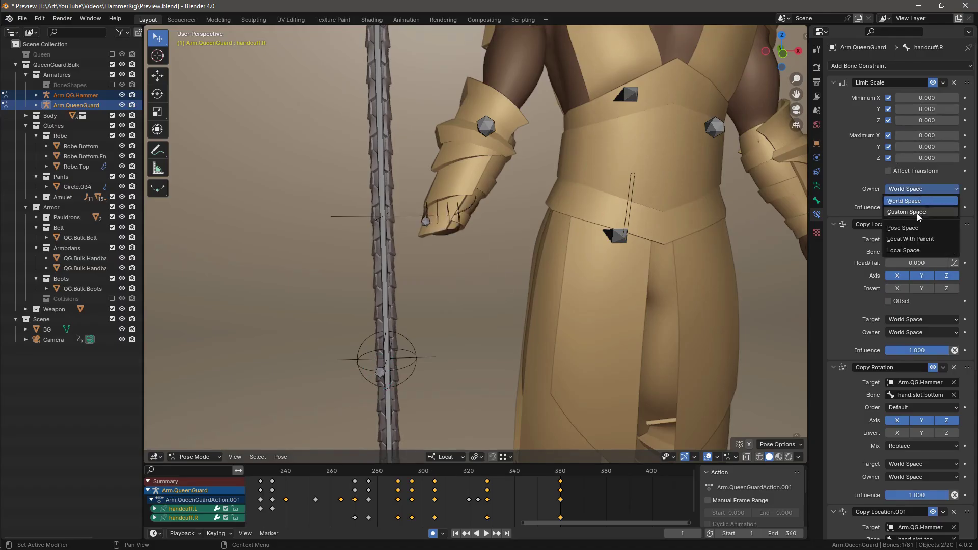
click(916, 250)
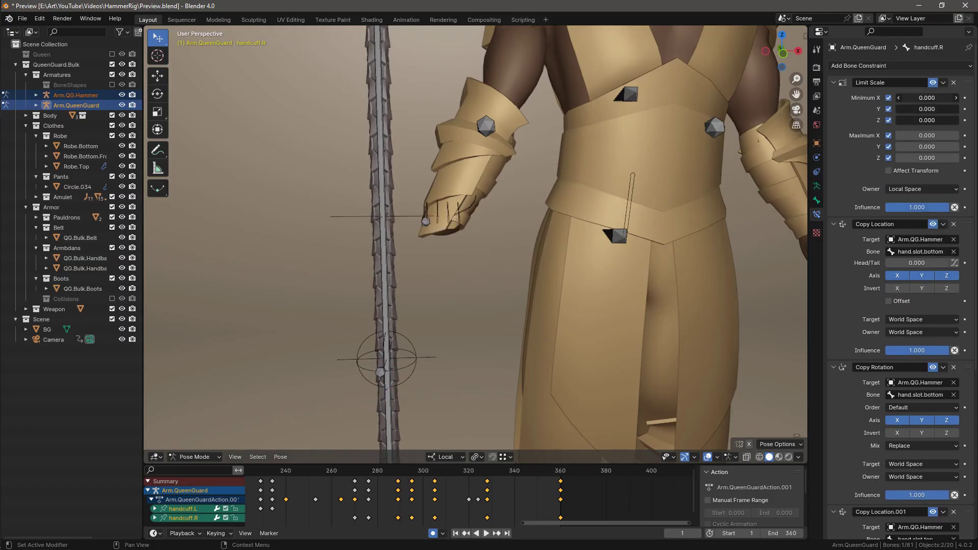
Set the Limit Scale minimums to 0.8 and maximums to 1.2.
drag(927, 98, 927, 158)
text(.8)
key(Return)
text(1.2)
key(Return)
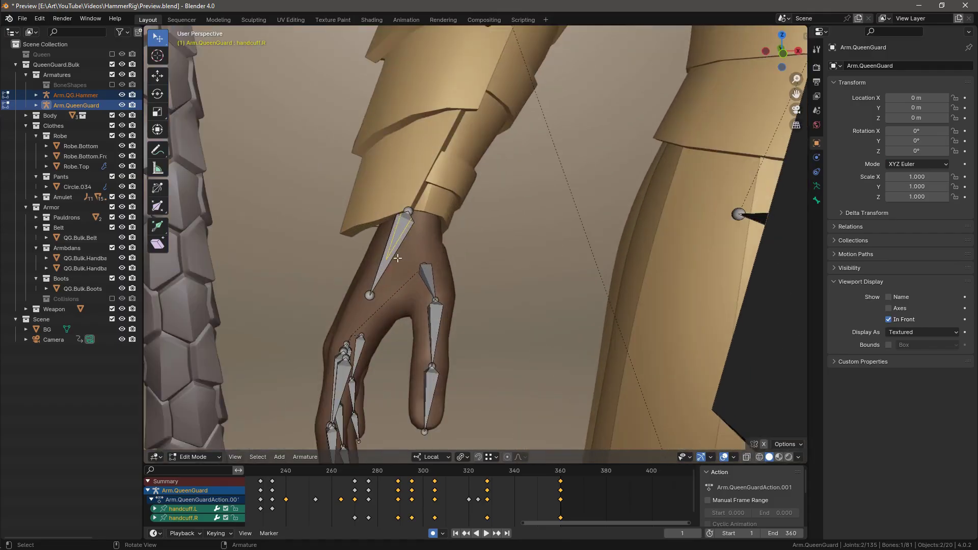
Add Hand.IK.R to the selection and call up Quick Favorites.
shift+click(397, 257)
key(q)
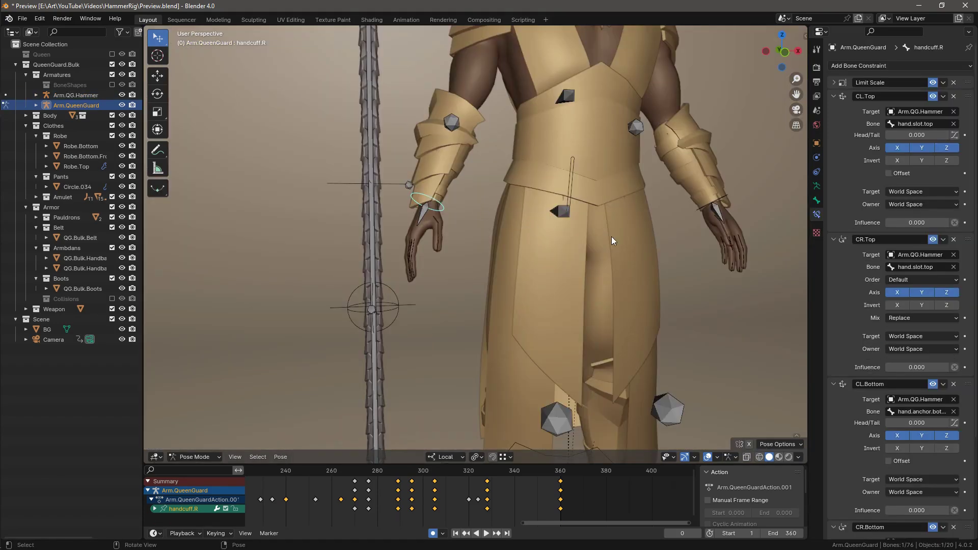
Add a driver to CL.Top's influence whose variable targets Arm.QueenGuard's handcuff.R bone.
right_click(921, 222)
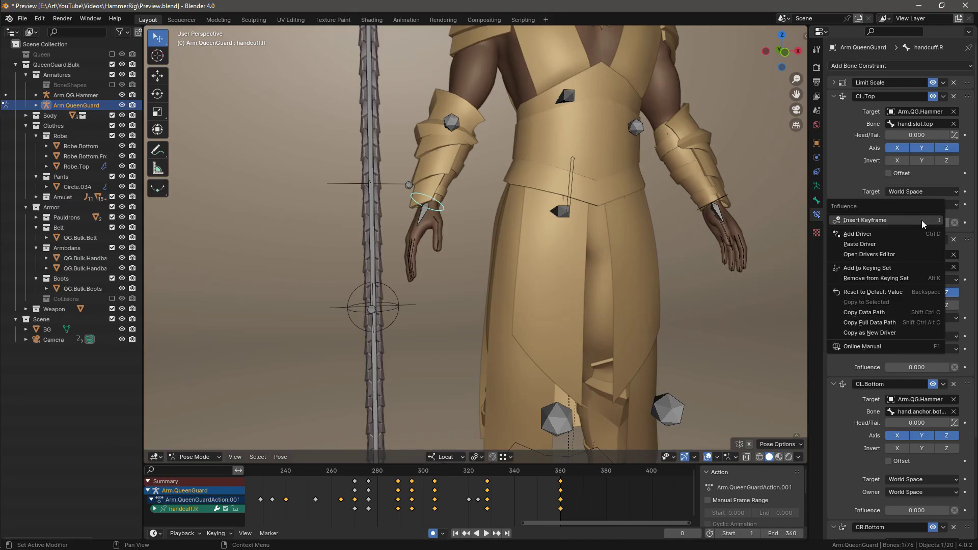
click(887, 233)
click(848, 360)
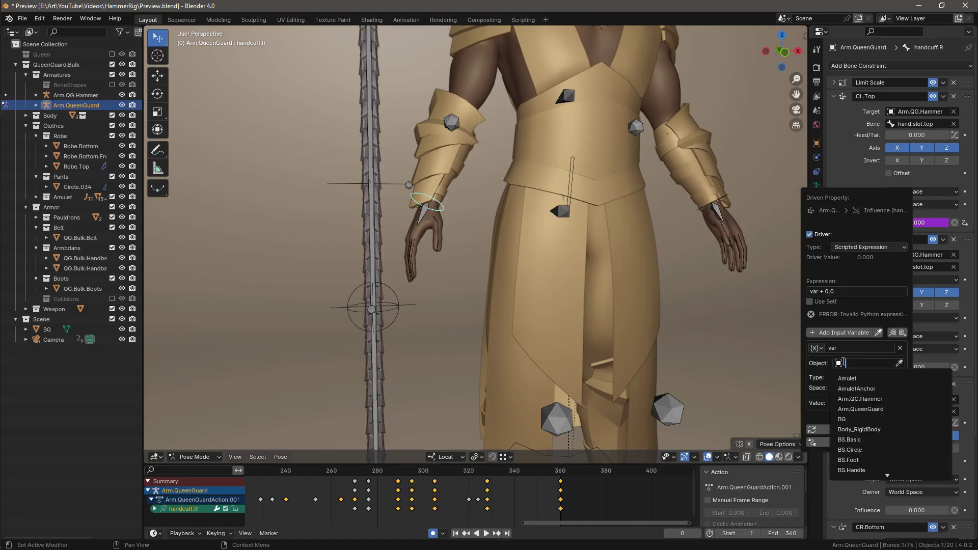
click(880, 410)
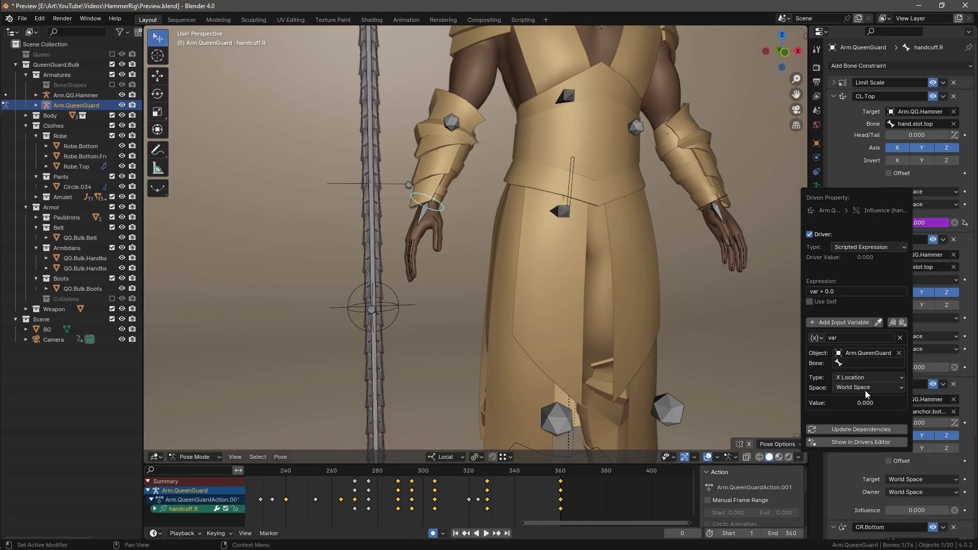
click(860, 364)
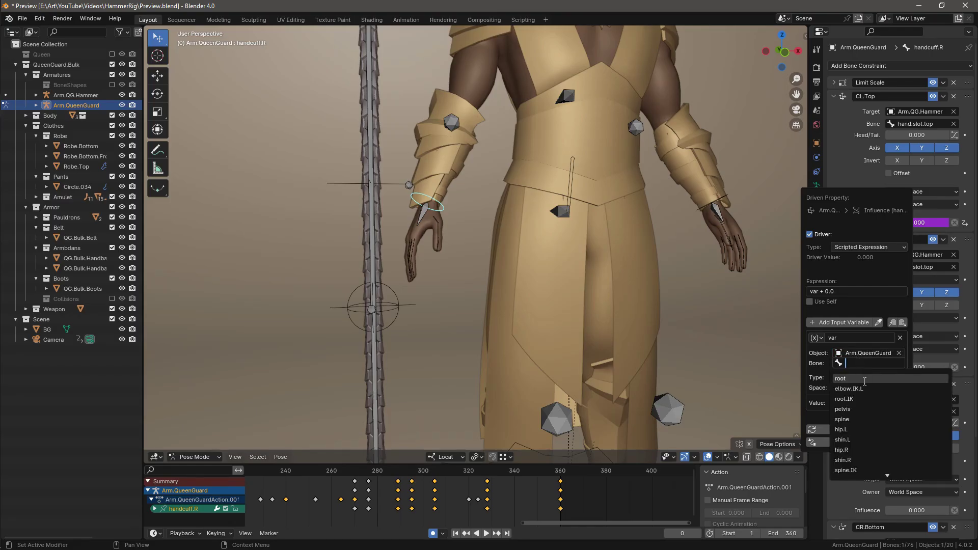
text(handc)
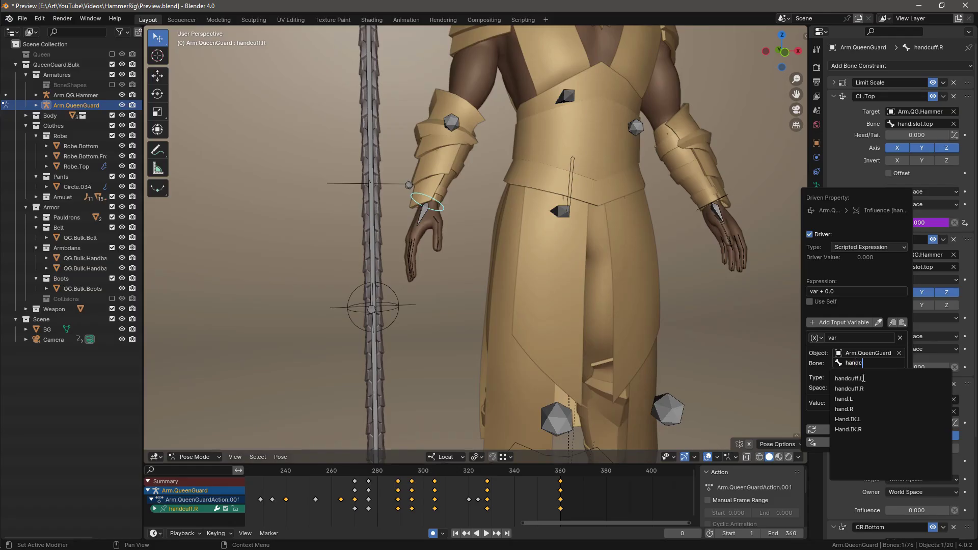
key(Down)
key(Return)
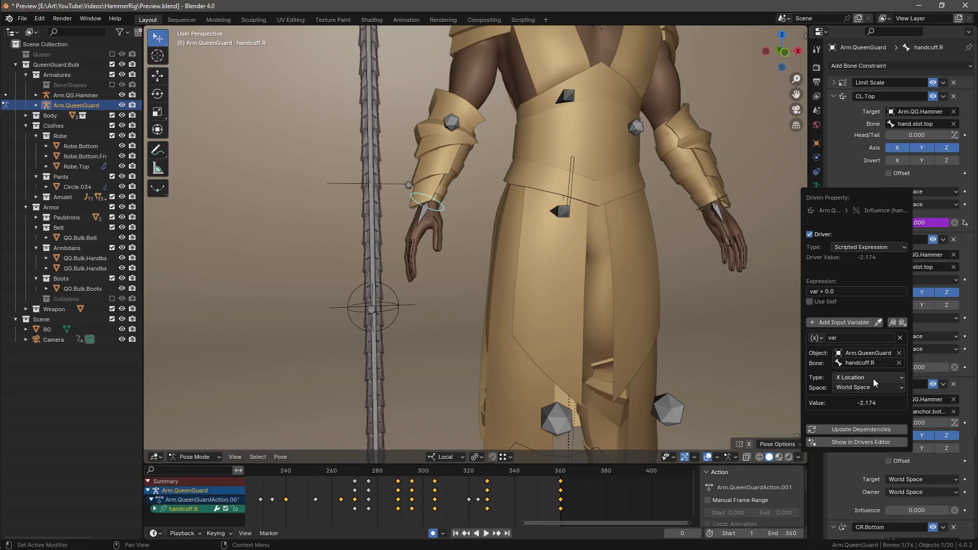
Make the variable read Average Scale in Local Space, with expression (1-var)*5.
click(873, 378)
click(857, 502)
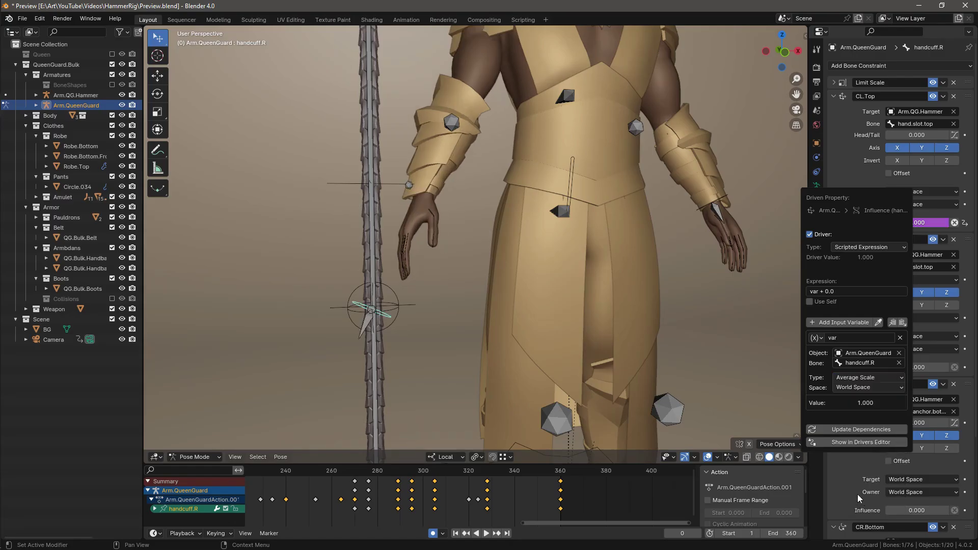
click(869, 386)
click(864, 421)
click(842, 291)
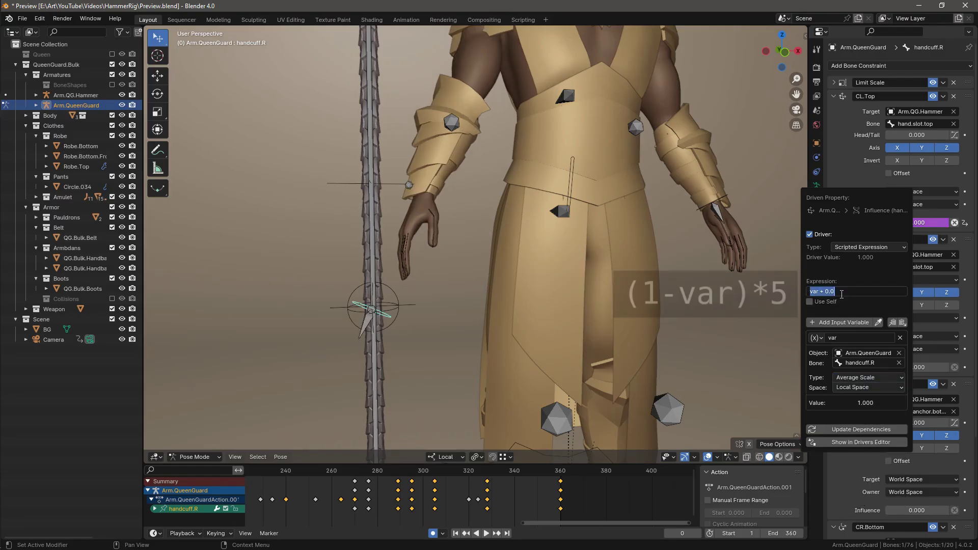
text(()
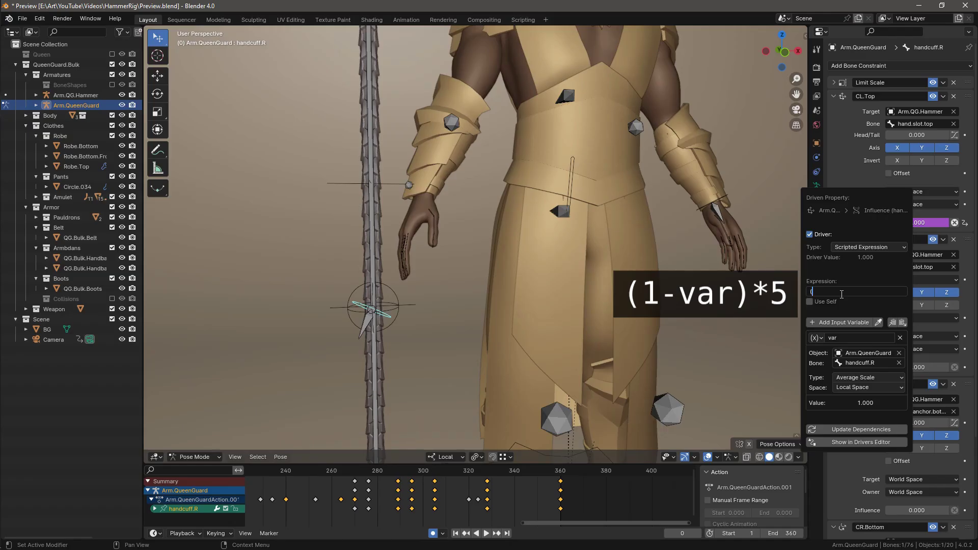
text(1-var)*5)
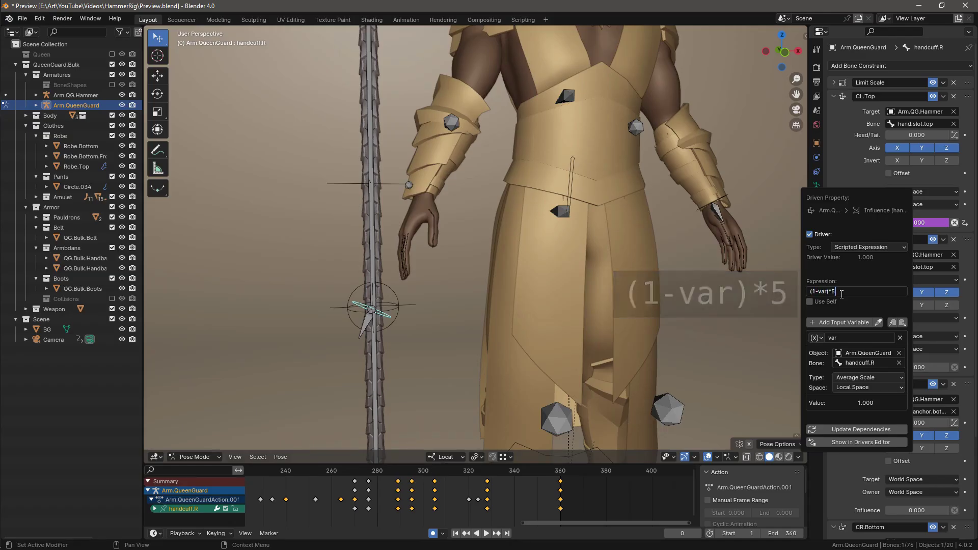
key(Return)
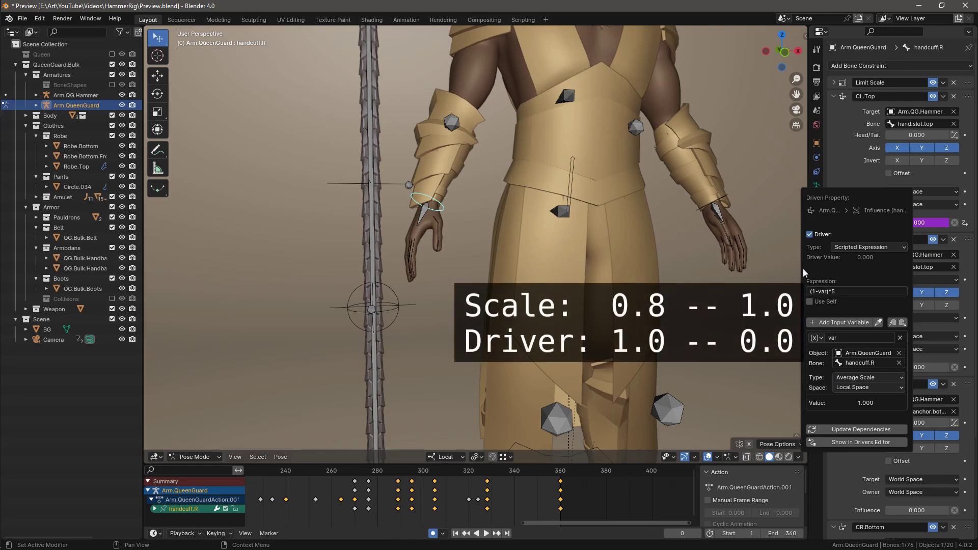
Copy CL.Top's driver and paste it onto CR.Top's influence.
right_click(917, 224)
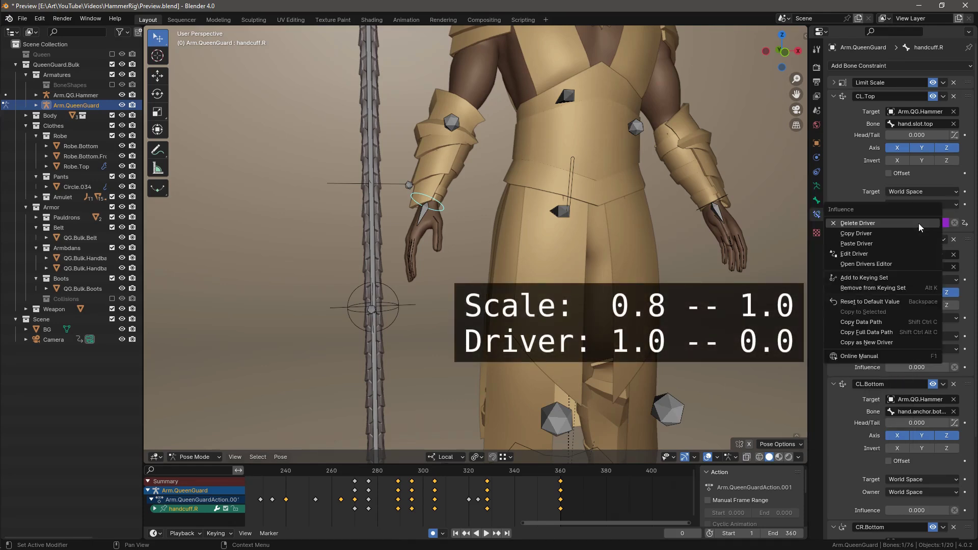
right_click(908, 368)
click(870, 393)
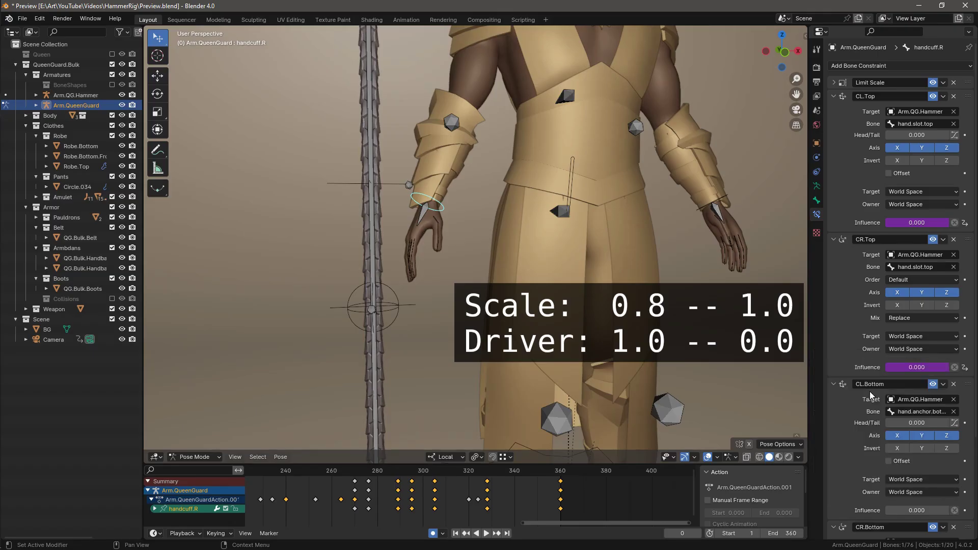
Paste the driver onto CL.Bottom's influence and change its expression to (var-1)*5.
scroll(853, 429, down, 2)
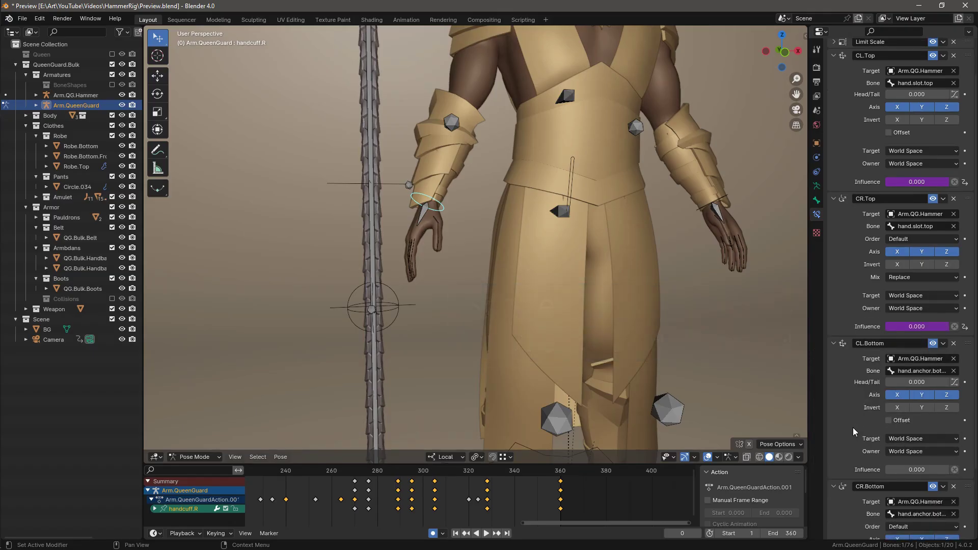
right_click(913, 473)
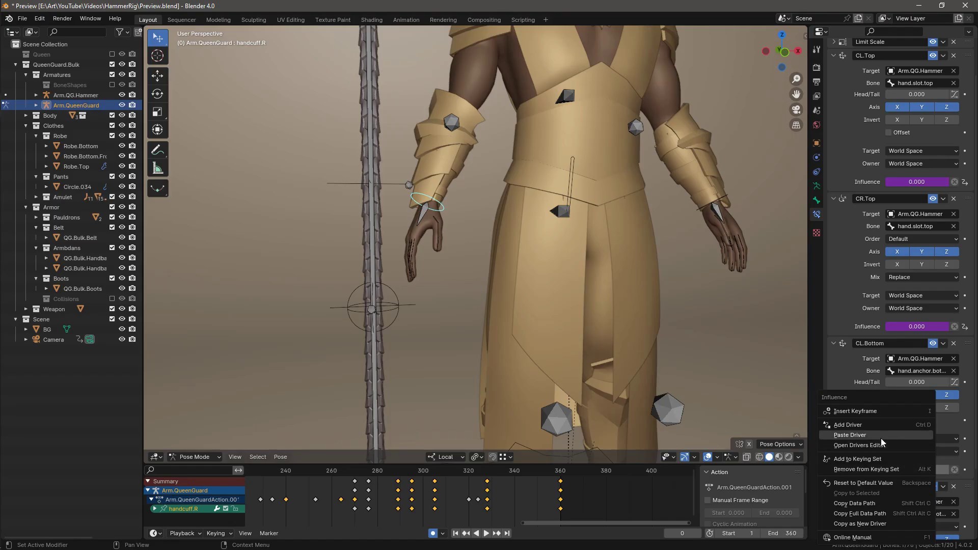
click(877, 436)
click(921, 469)
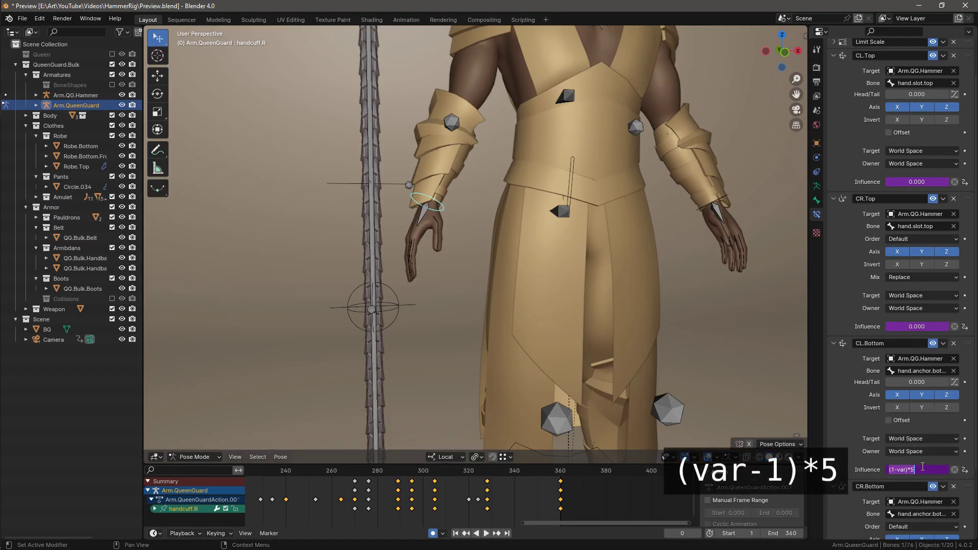
text((var-1))
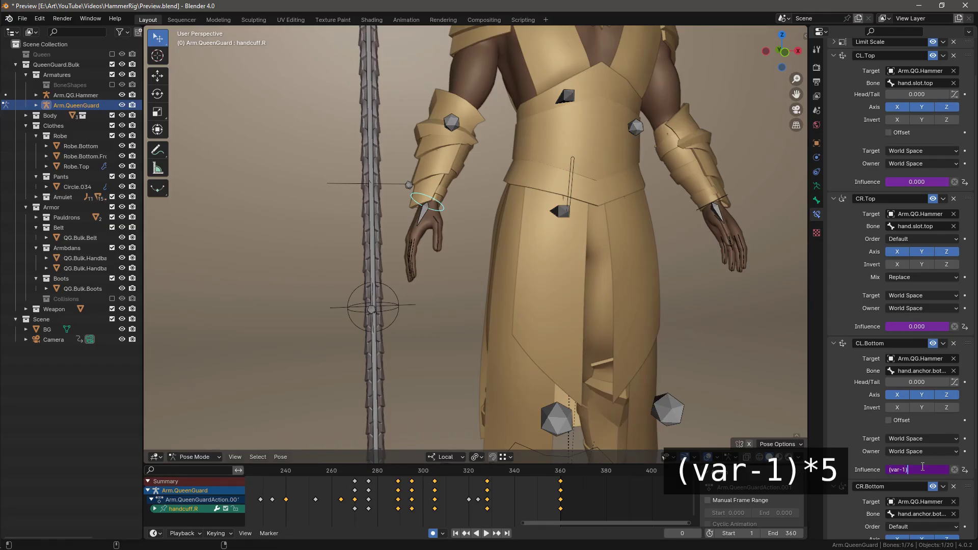
text(*5)
key(Return)
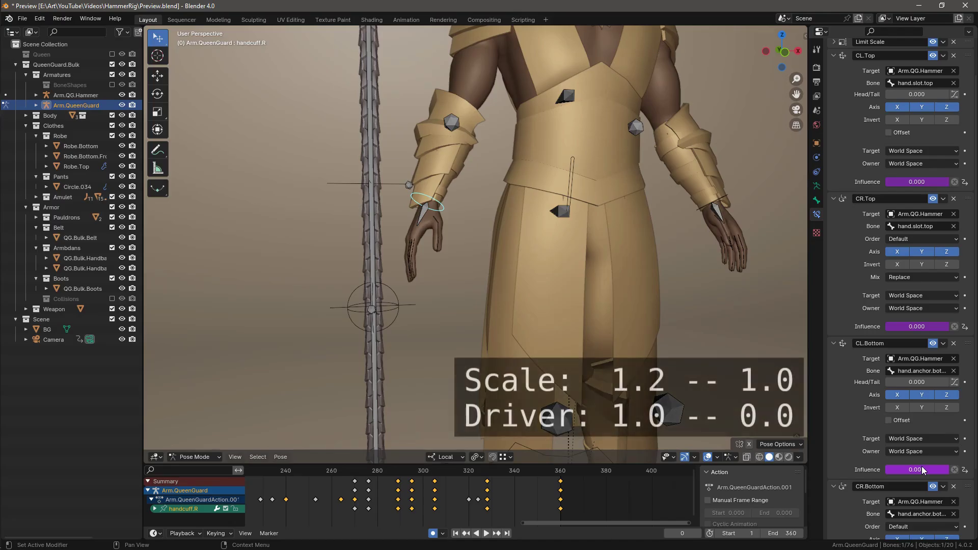
Copy CL.Bottom's inverted driver onto CR.Bottom's influence.
right_click(921, 468)
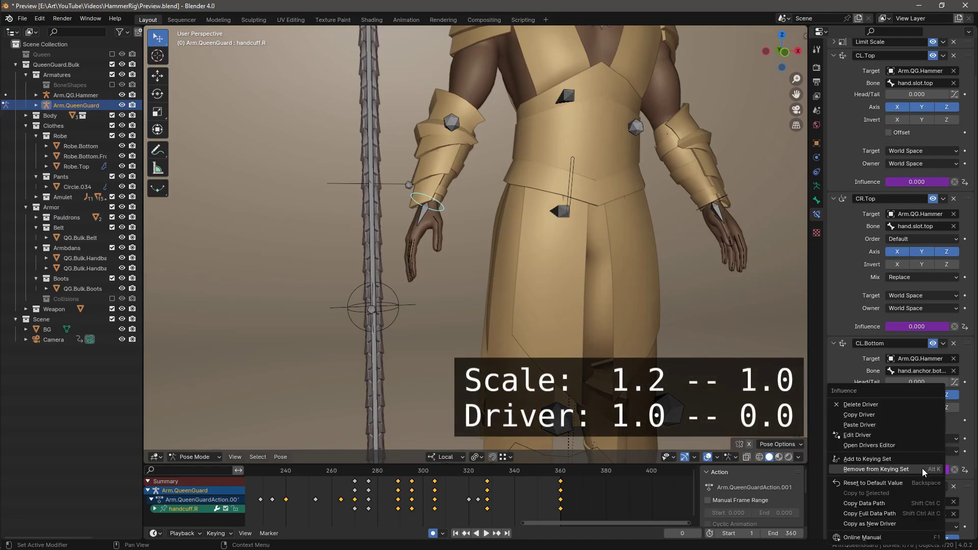
click(872, 414)
scroll(863, 402, down, 4)
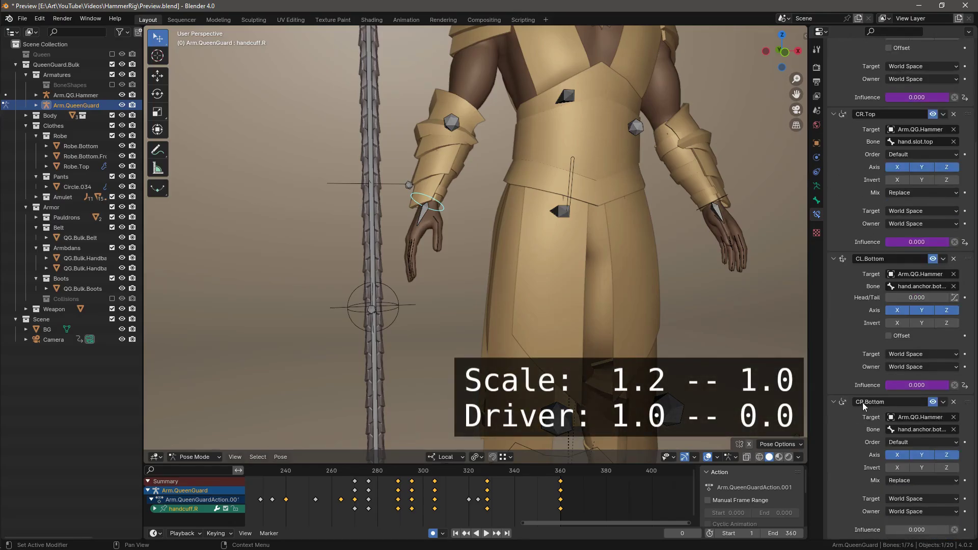
right_click(910, 530)
click(853, 435)
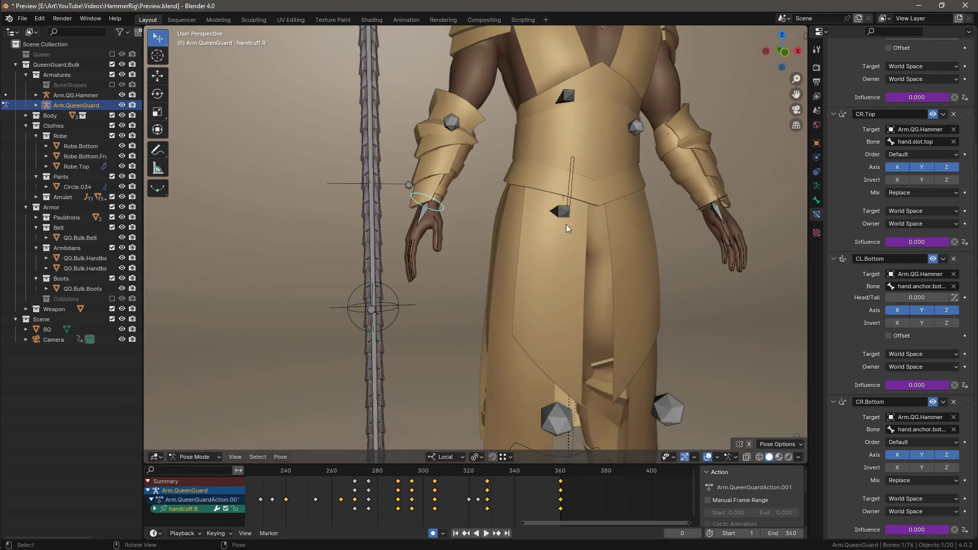
Test the rig by shrinking handcuff.R, then enlarging it to about 1.8.
key(s)
click(514, 226)
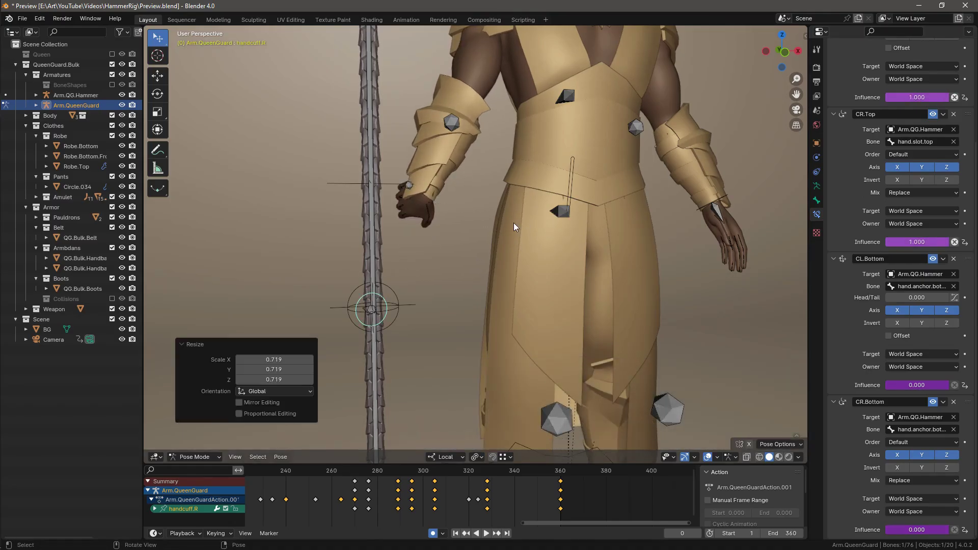
key(s)
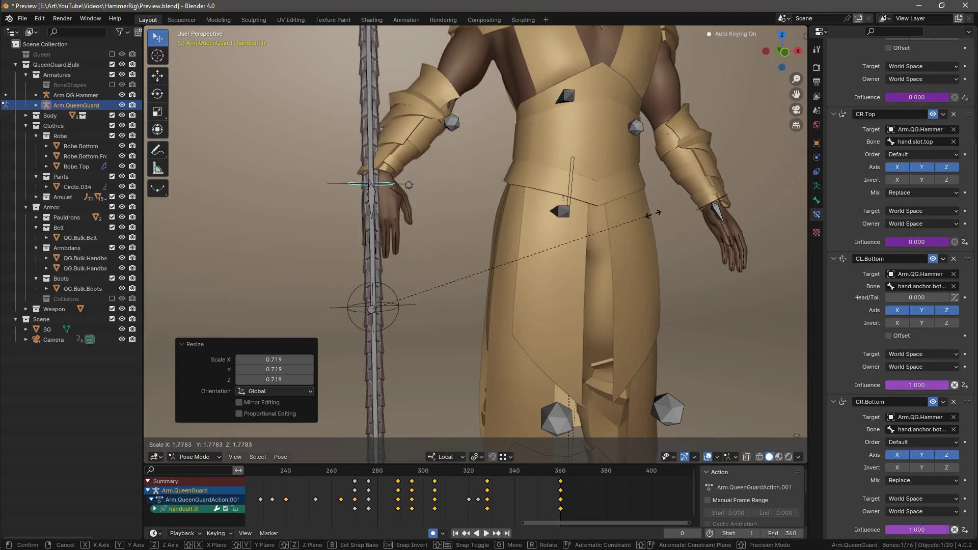
click(660, 214)
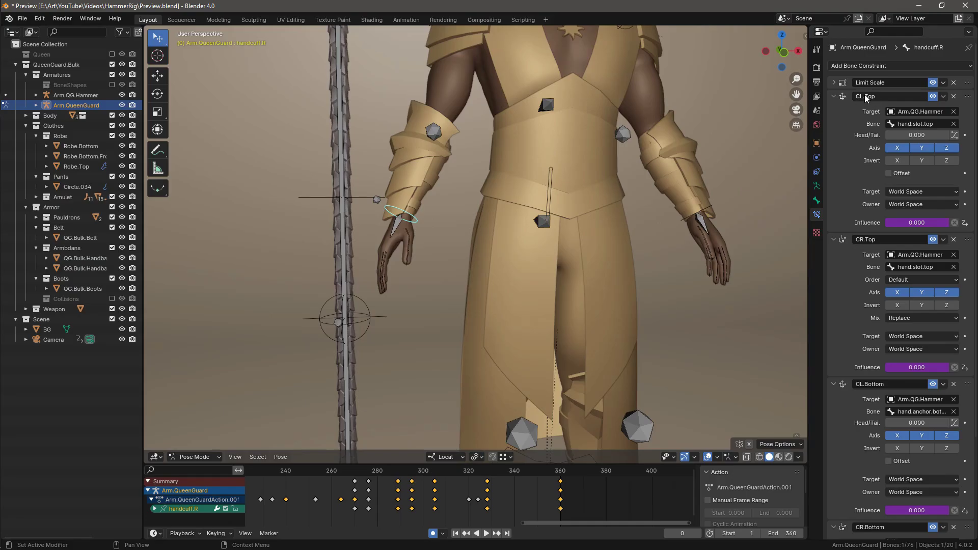
Copy CL.Top's driver and paste it onto handcuff.L's CL.Bottom and CR.Bottom influences.
right_click(917, 226)
click(884, 235)
click(707, 208)
scroll(859, 209, down, 6)
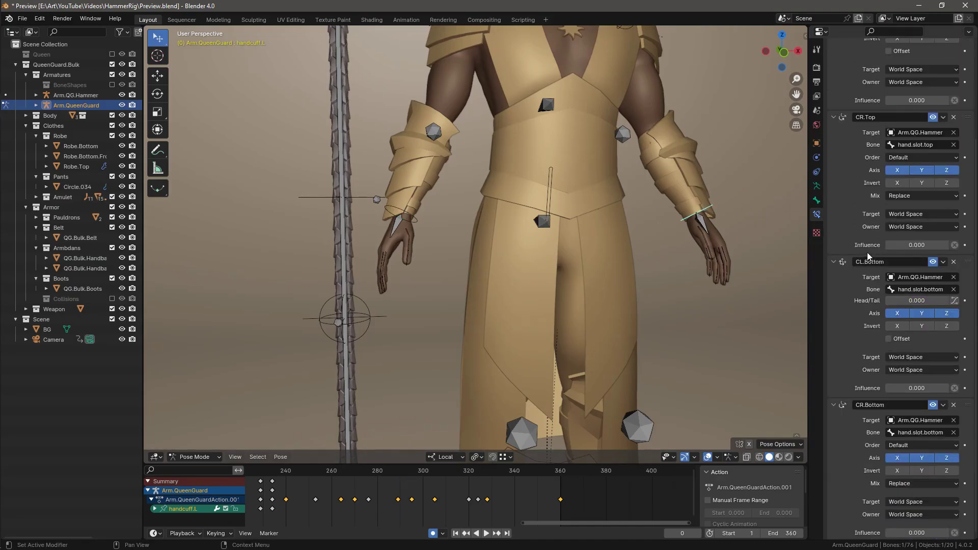
right_click(922, 388)
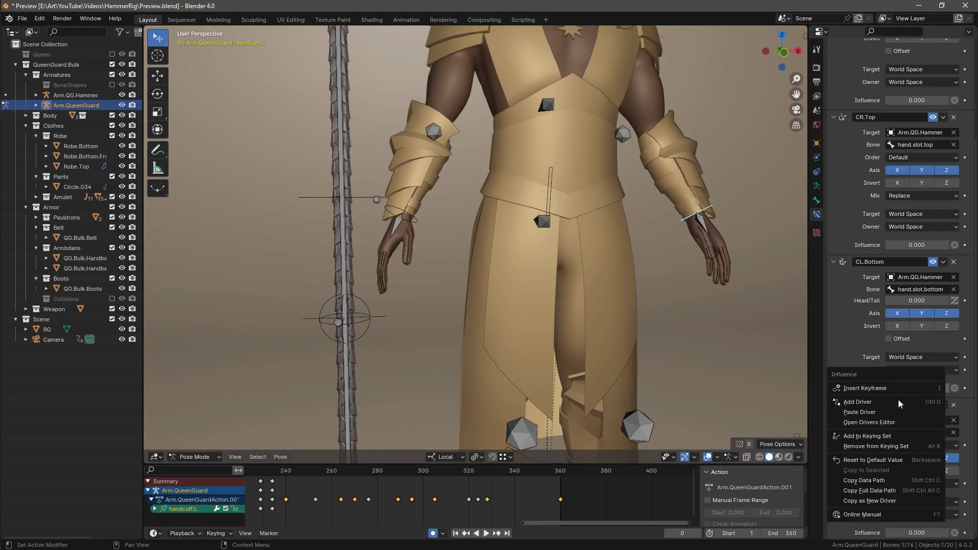
click(894, 412)
right_click(899, 530)
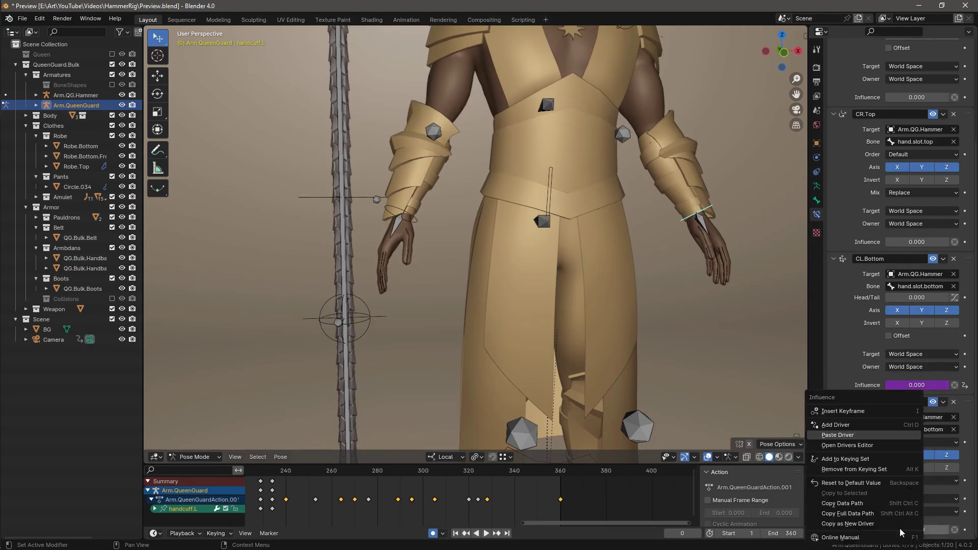
click(850, 438)
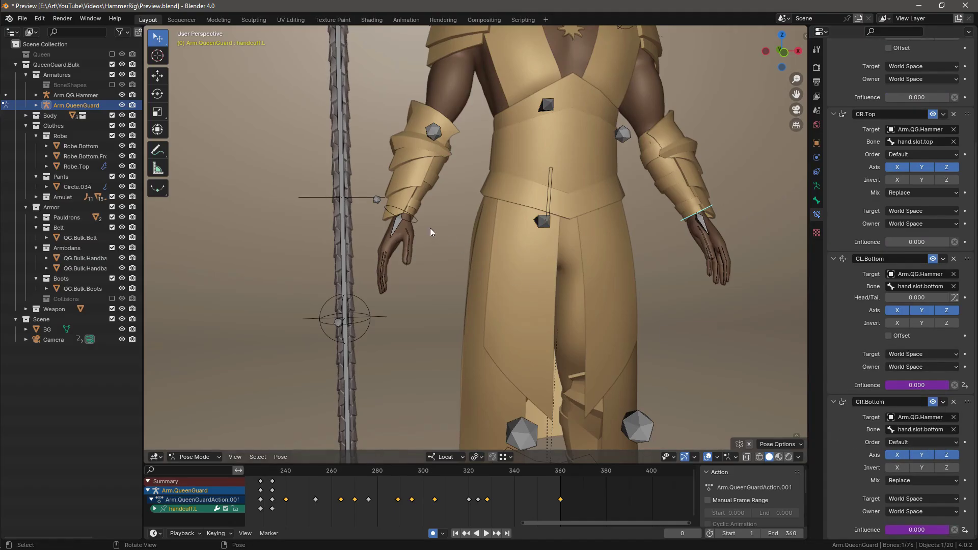
Paste handcuff.R's CL.Bottom driver onto handcuff.L's CR.Top and CL.Top, then select both handcuffs.
click(417, 219)
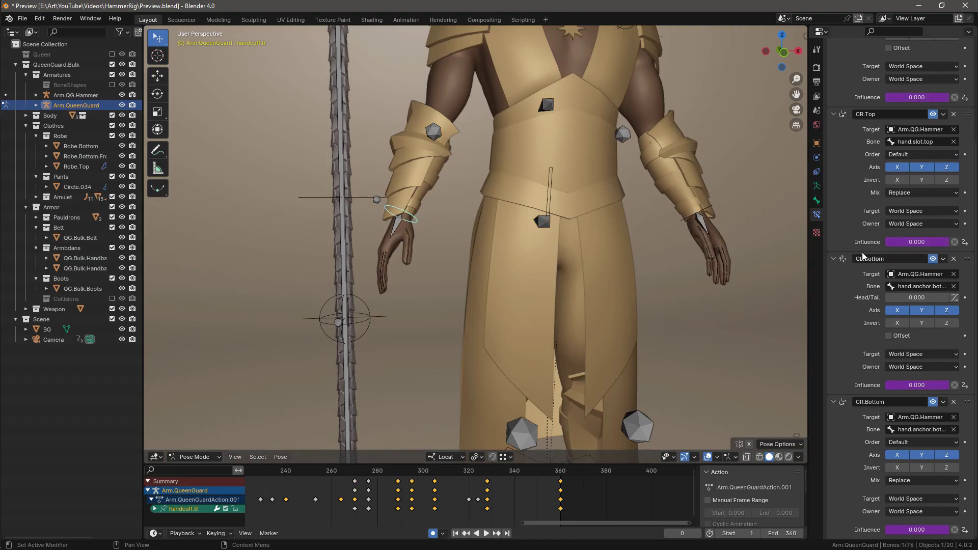
right_click(919, 383)
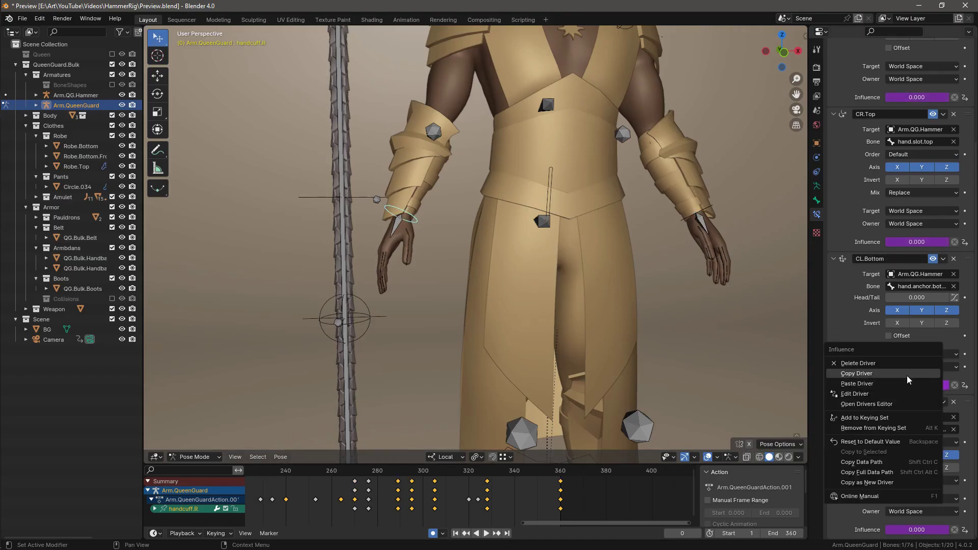
click(907, 375)
click(687, 212)
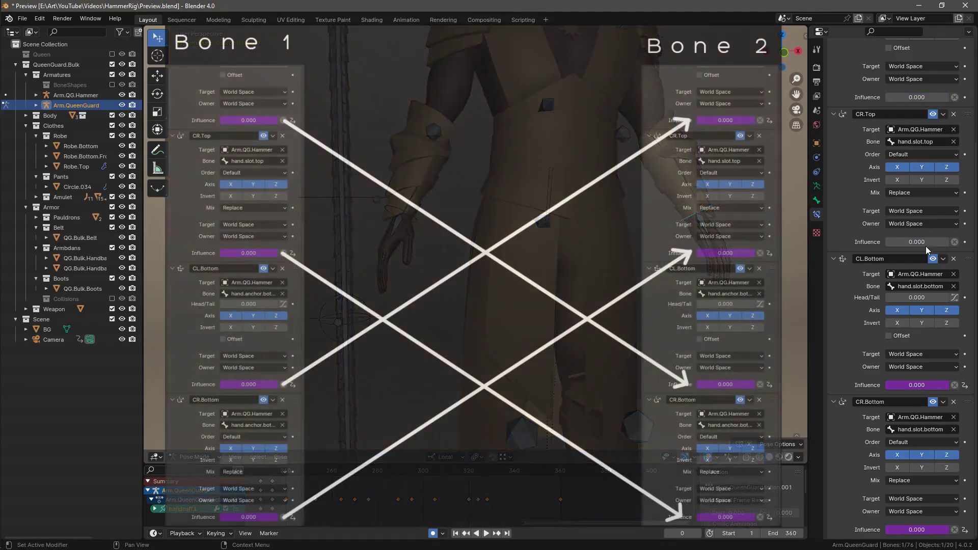
right_click(924, 243)
click(888, 264)
scroll(897, 261, up, 5)
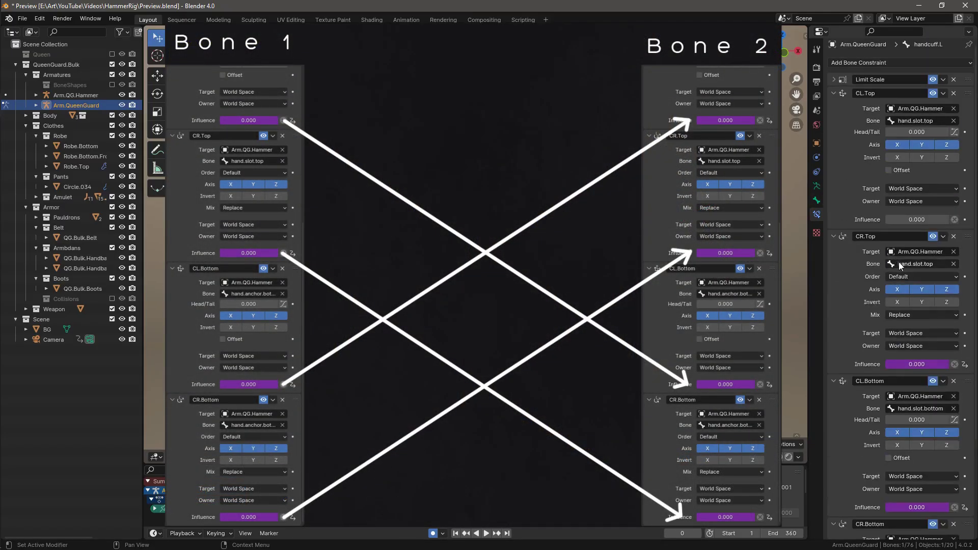
right_click(904, 218)
click(904, 218)
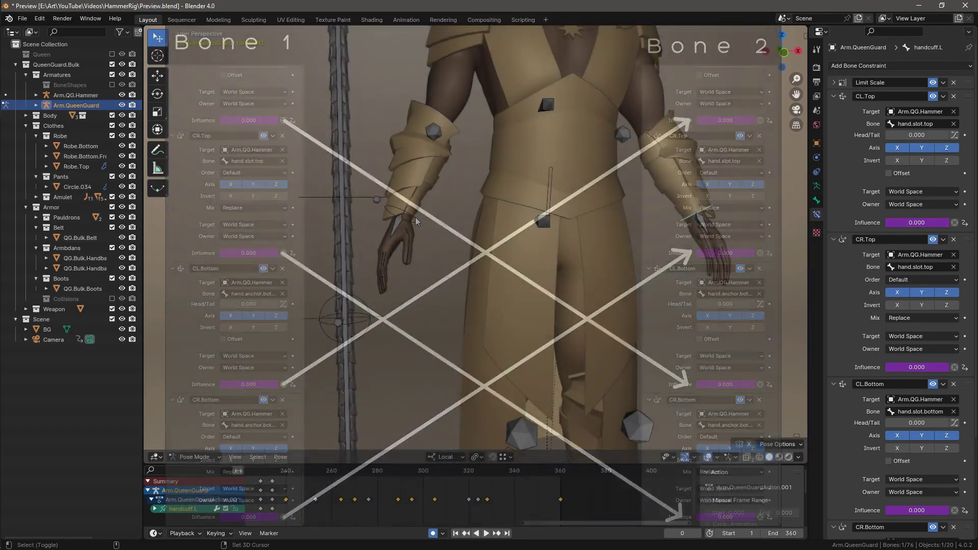
shift+click(408, 217)
Scale both handcuff bones to 0.661 and play back the hands attaching to the hammer.
key(s)
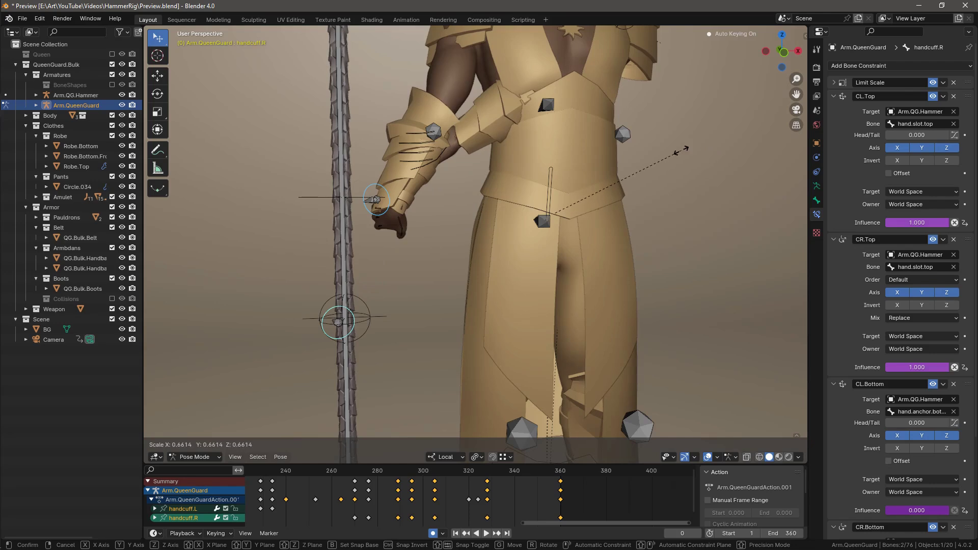
click(501, 204)
middle_drag(501, 204, 452, 129)
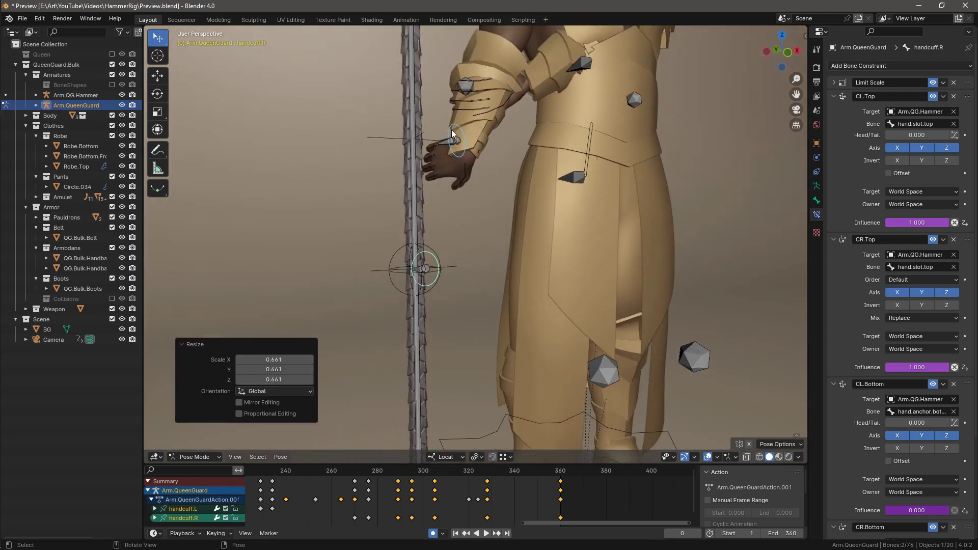
key(space)
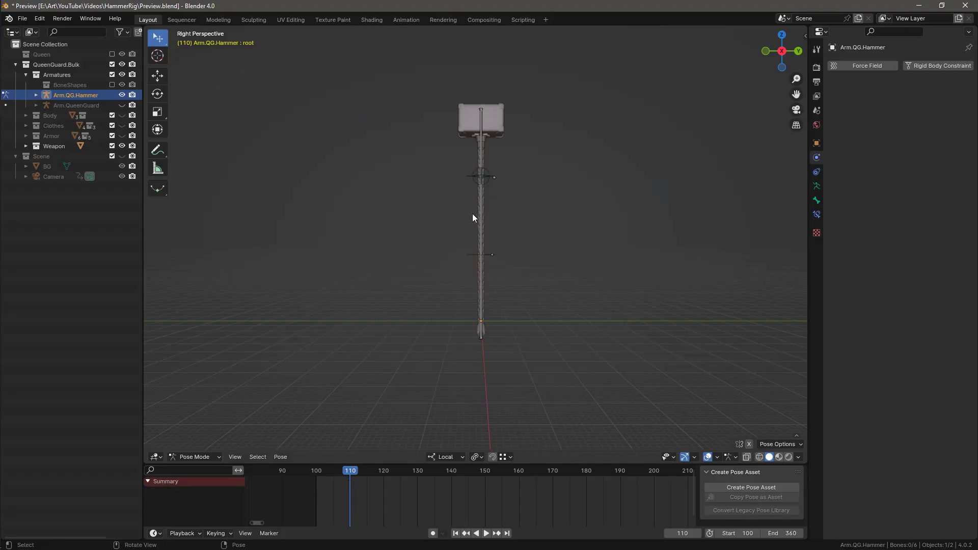
Key the hammer's root and handle bones at frame 110.
click(486, 179)
shift+click(480, 195)
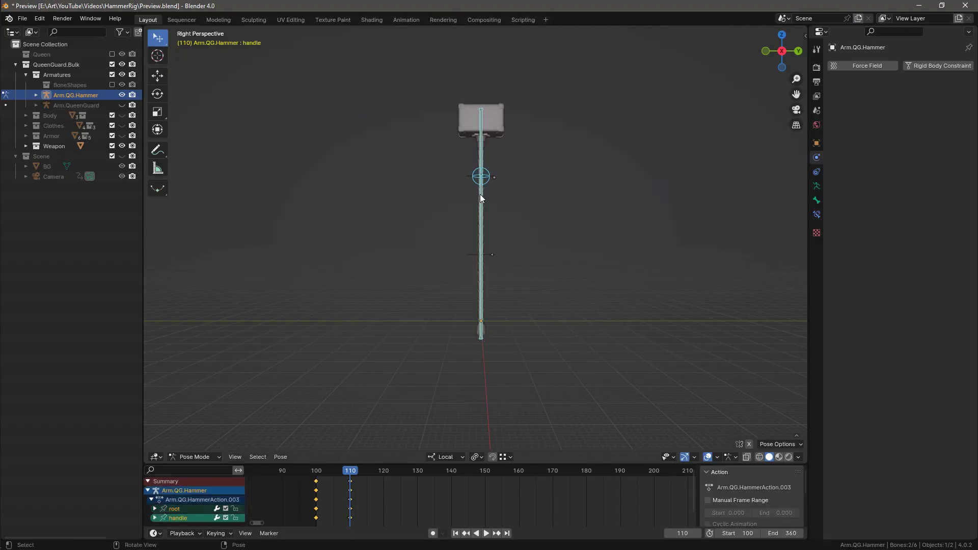
key(i)
click(493, 197)
At frame 111, drop the root bone 5.46 m along local Y.
key(Right)
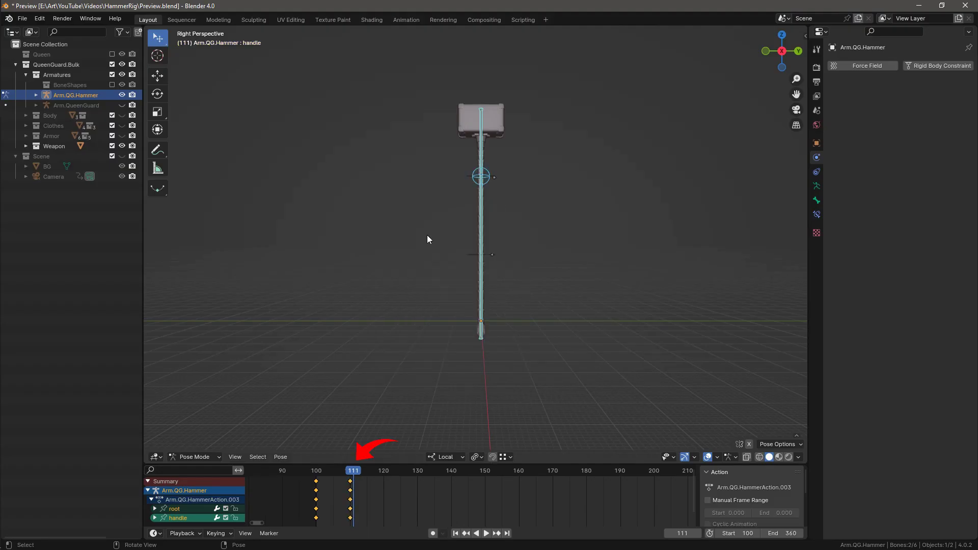
click(486, 187)
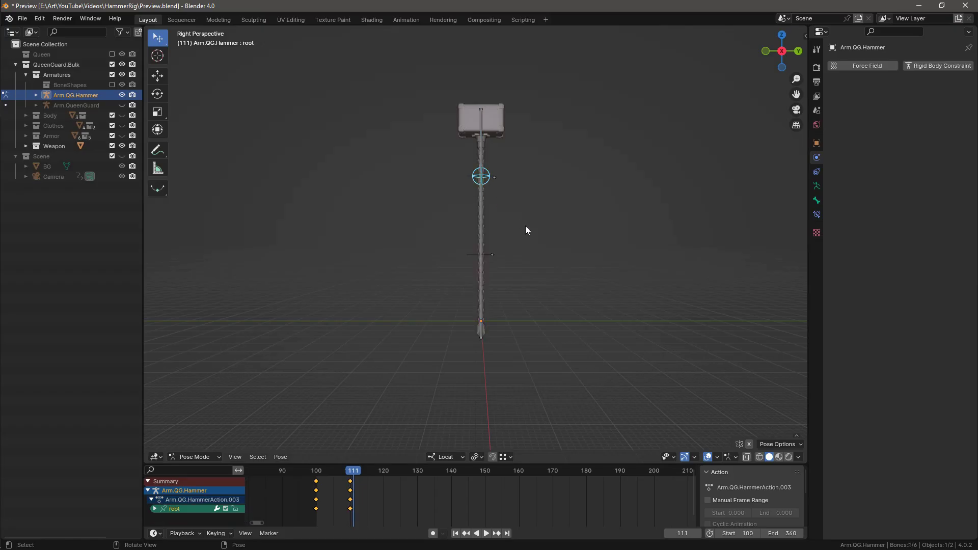
key(g)
key(y)
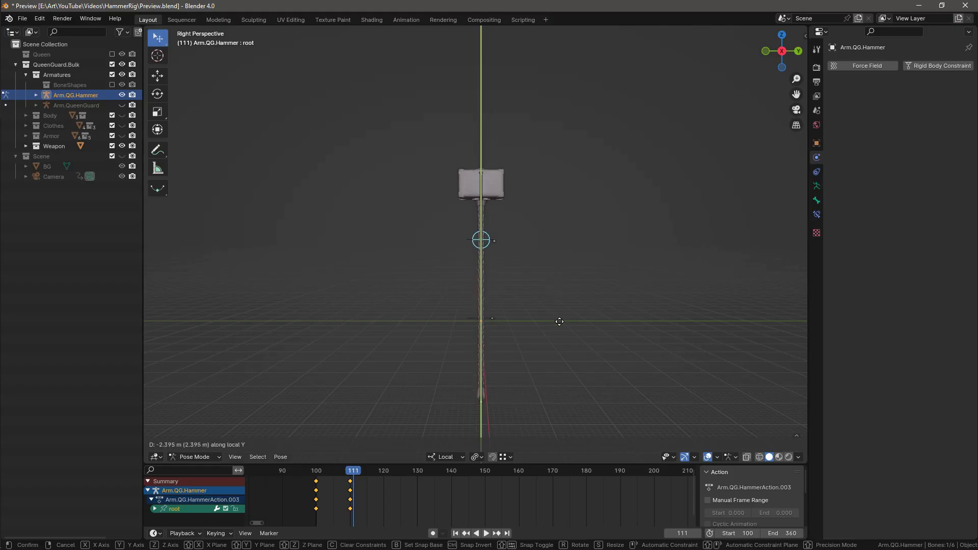
click(565, 396)
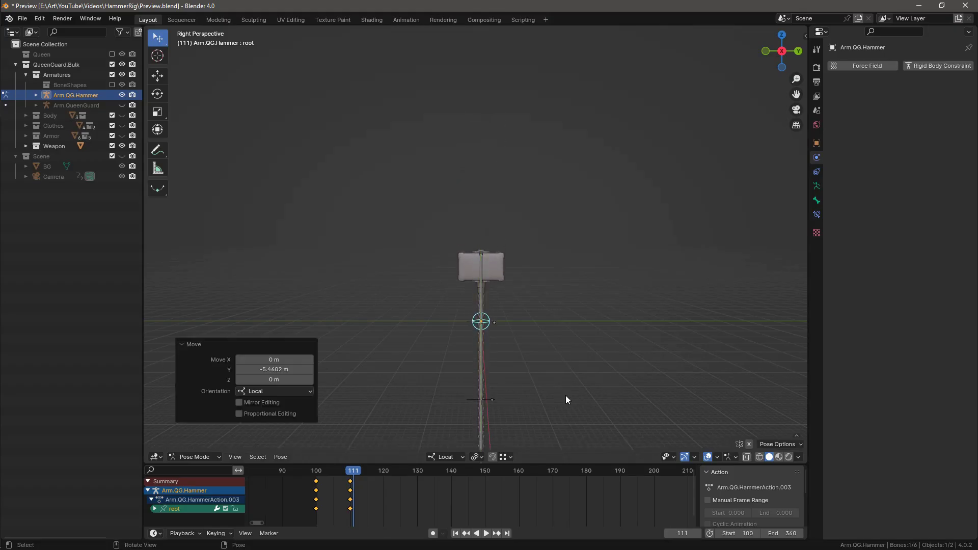
click(272, 370)
key(ctrl+c)
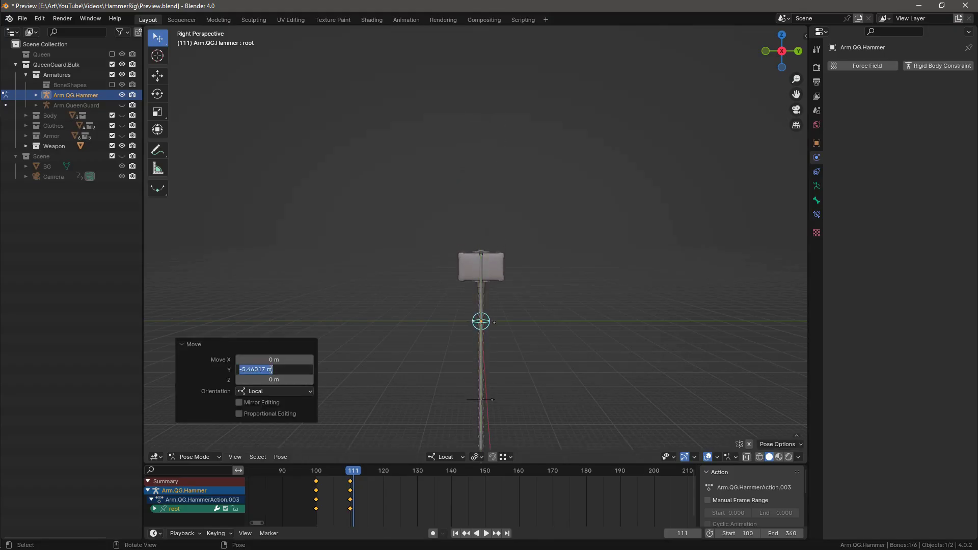
key(Escape)
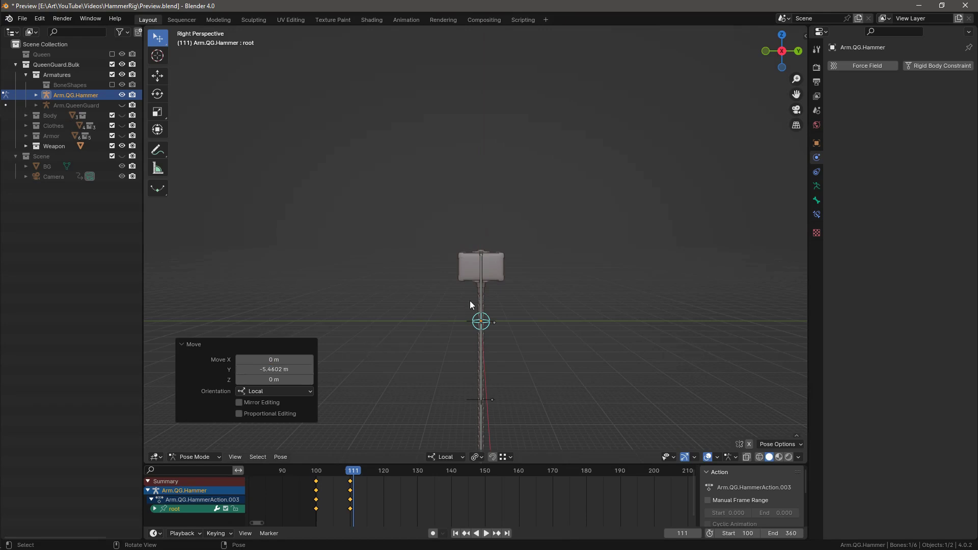
Raise the handle 5.46 m on local Y and key both bones' location at frame 111.
click(481, 293)
key(g)
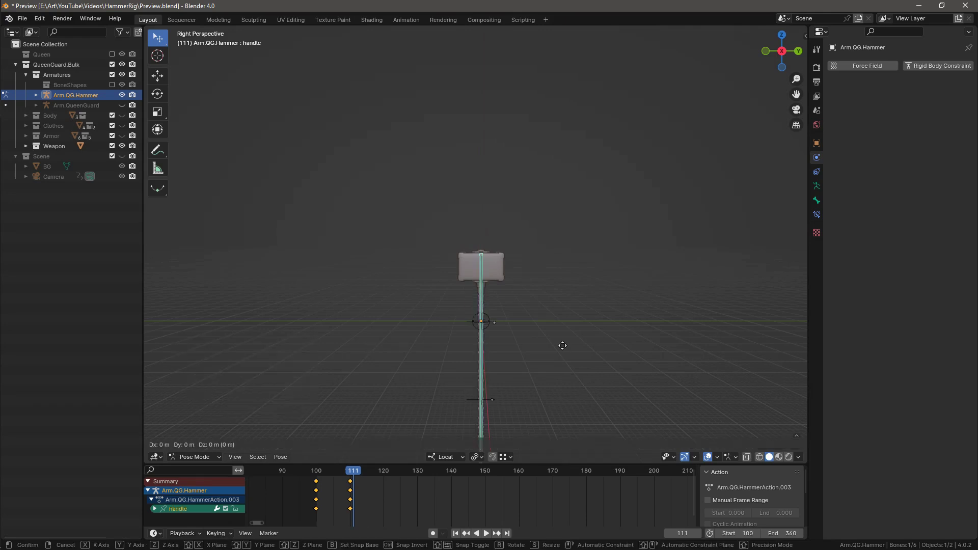
key(y)
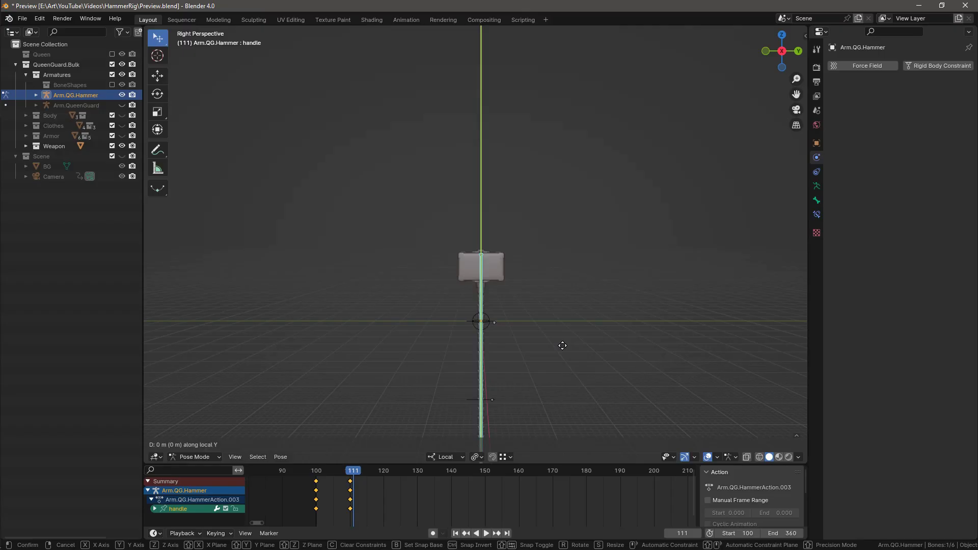
key(ctrl+v)
key(minus)
key(Return)
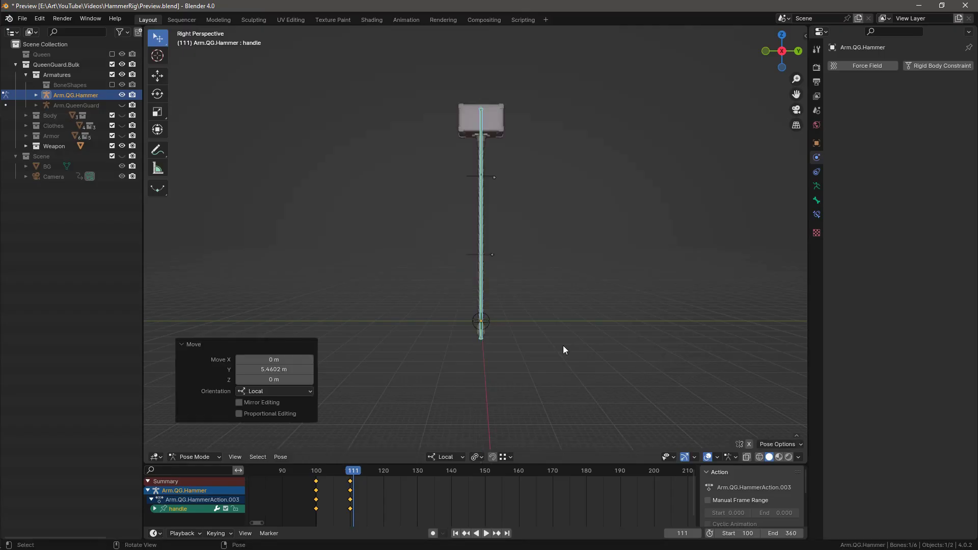
shift+click(488, 318)
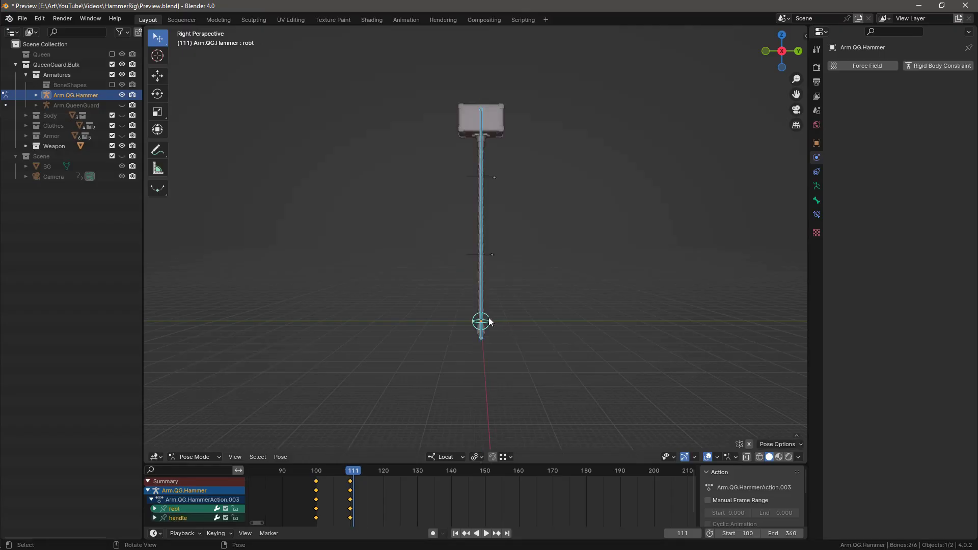
key(i)
click(489, 318)
key(Left)
key(Right)
key(Left)
key(Right)
key(Left)
key(Right)
At frame 120, rotate the root -89.4° on X, key its rotation, and play from the start.
click(383, 471)
click(488, 325)
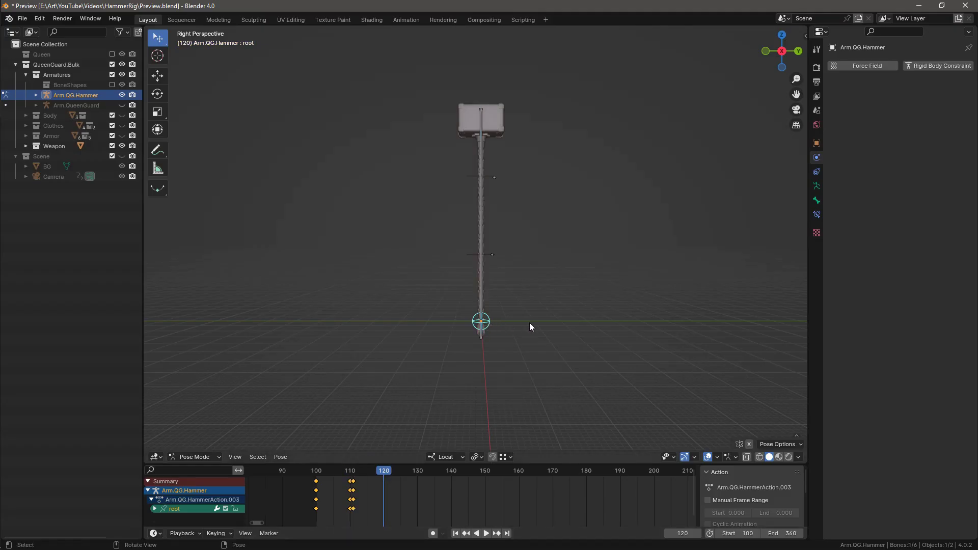
key(r)
key(x)
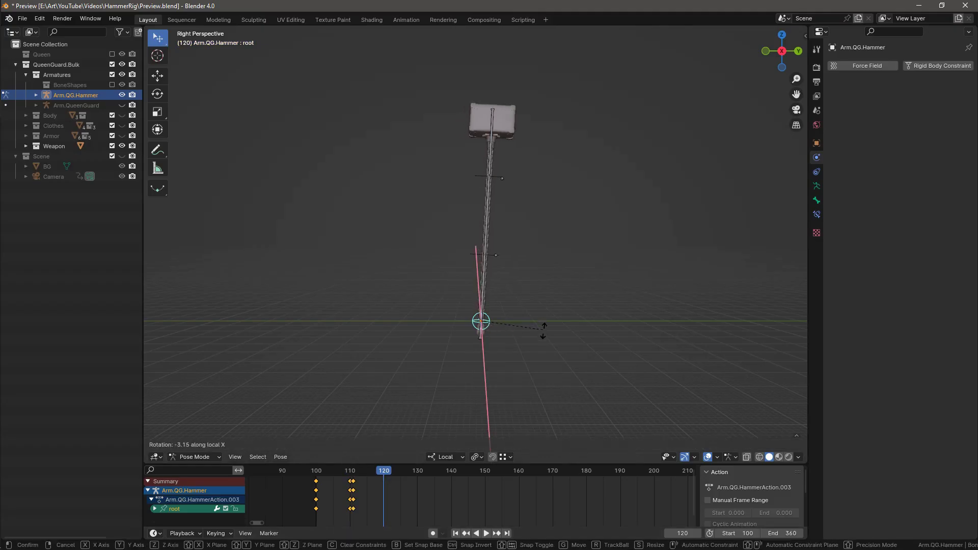
click(473, 421)
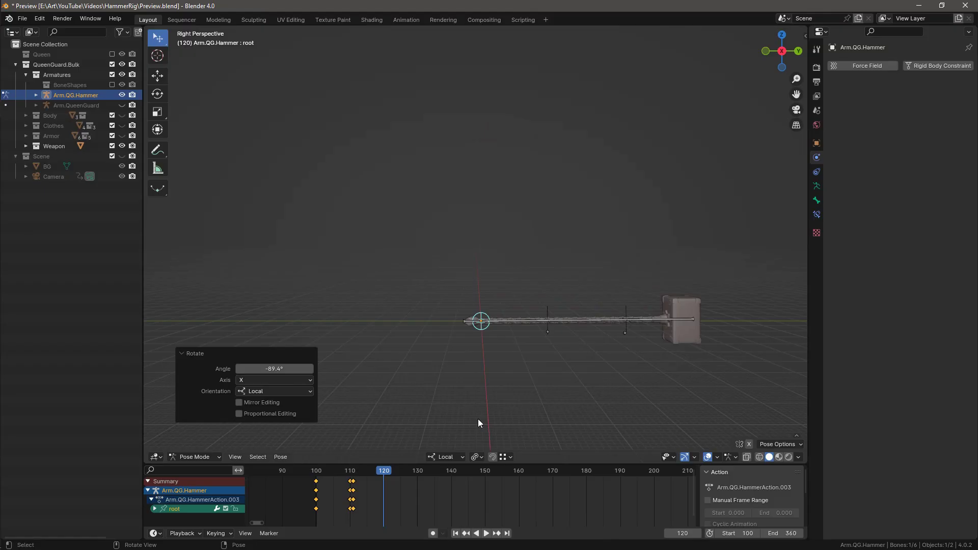
key(i)
click(431, 376)
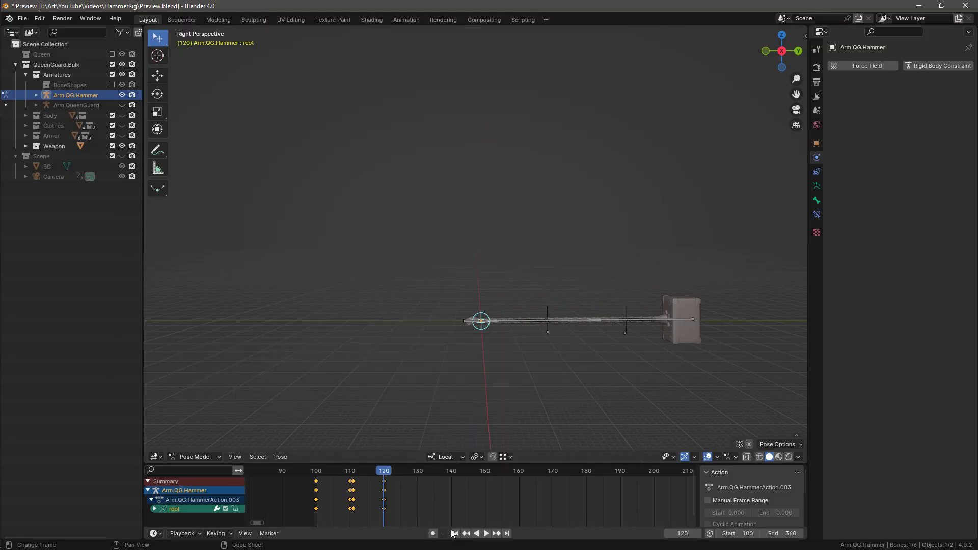
click(454, 533)
click(487, 534)
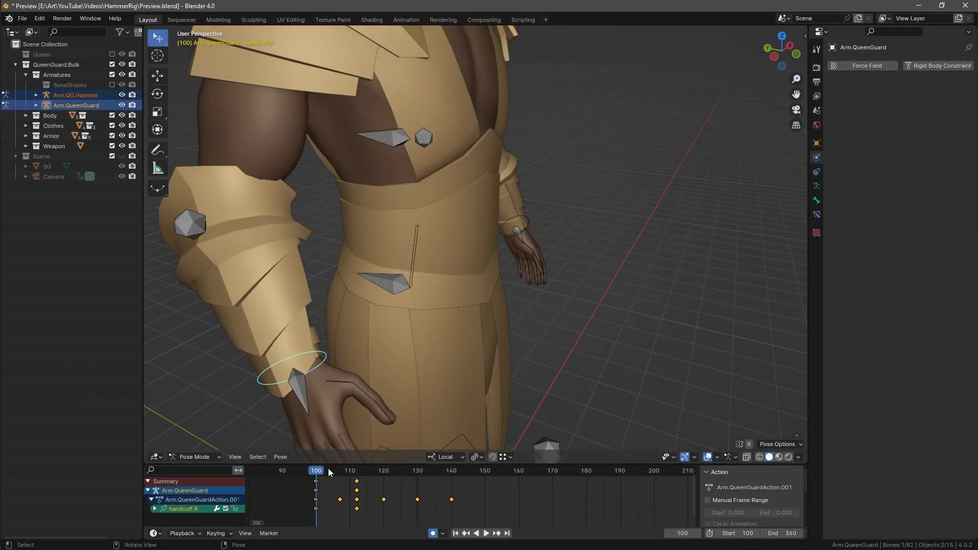
Play to frame 112 and orbit around the right hand resting on the hammer shaft.
key(space)
key(space)
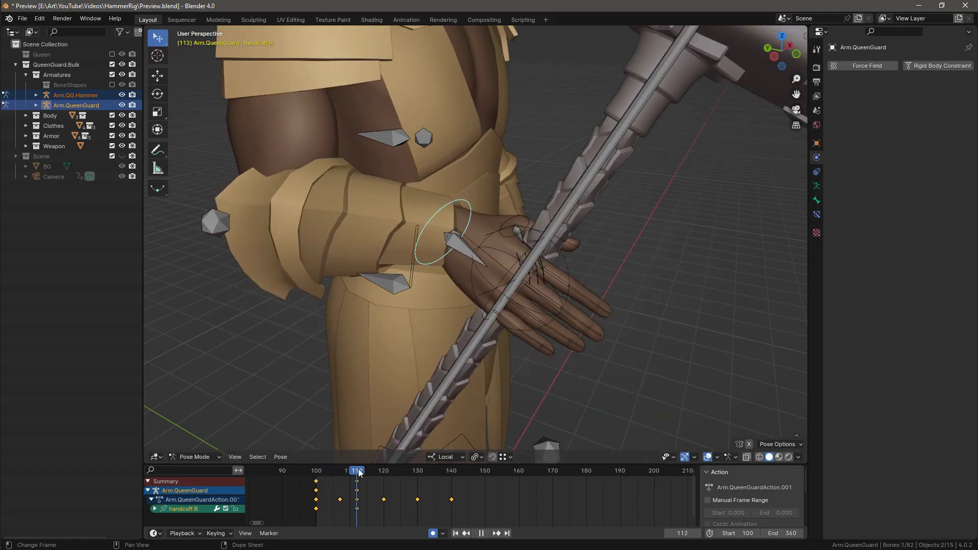
middle_drag(501, 261, 318, 267)
middle_drag(348, 269, 475, 225)
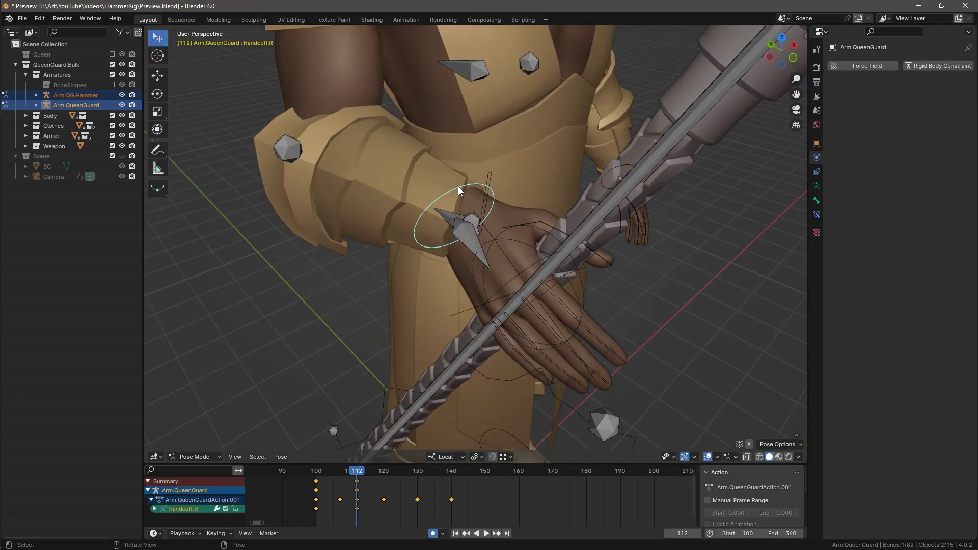
Add a Copy Transforms constraint to hand.slot.top targeting handcuff.R and apply it.
shift+click(475, 220)
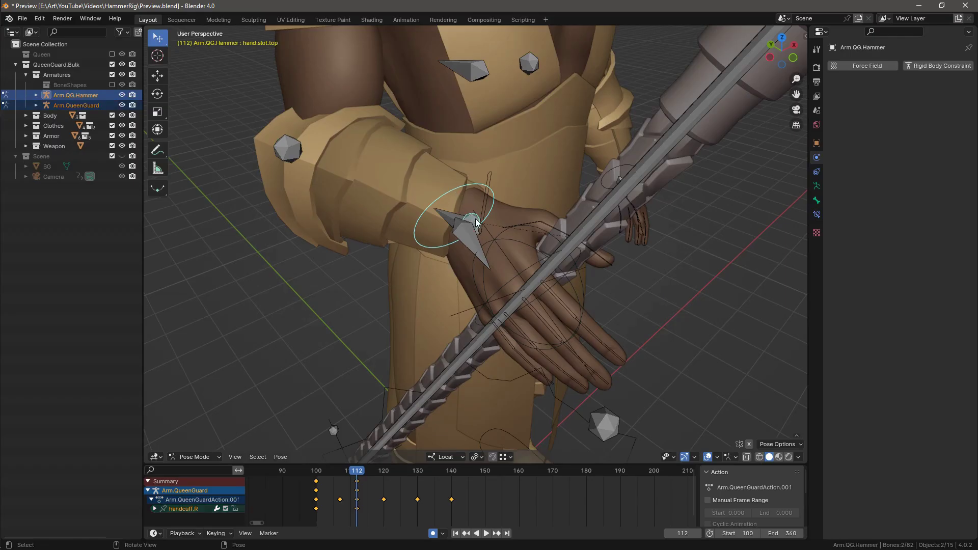
key(shift+ctrl+c)
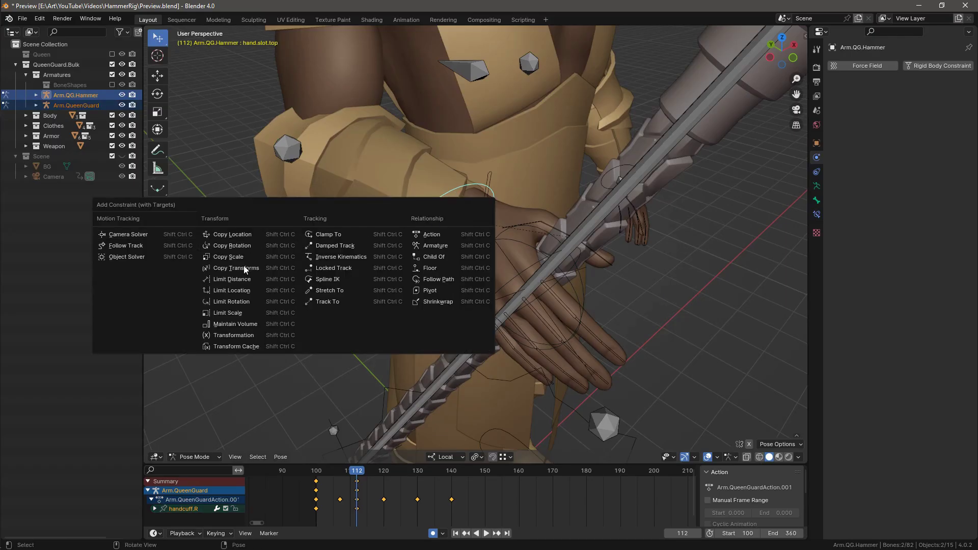
click(246, 267)
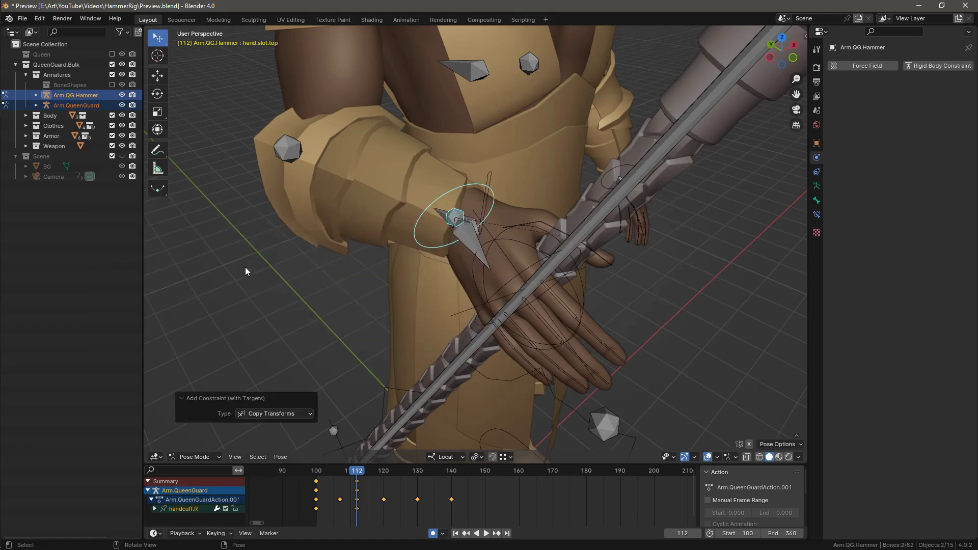
click(454, 216)
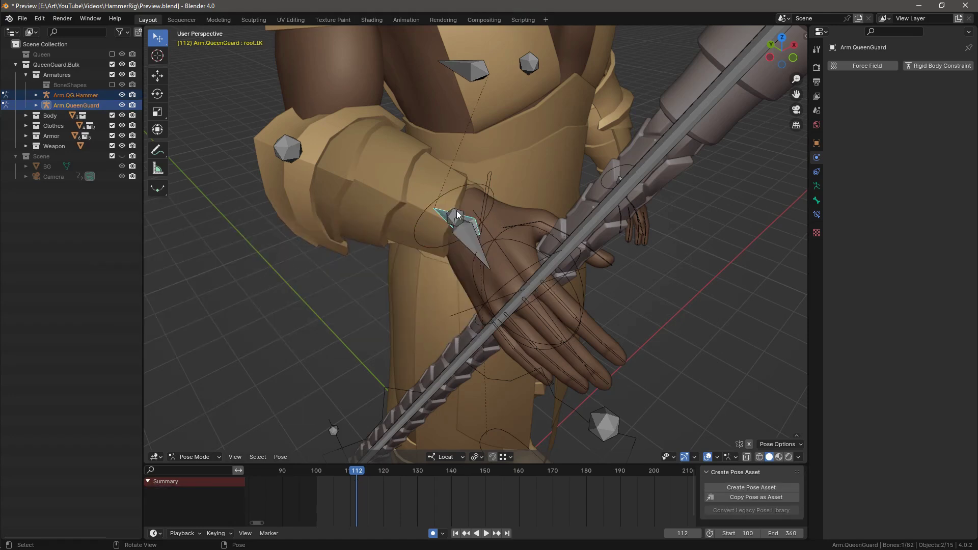
click(816, 215)
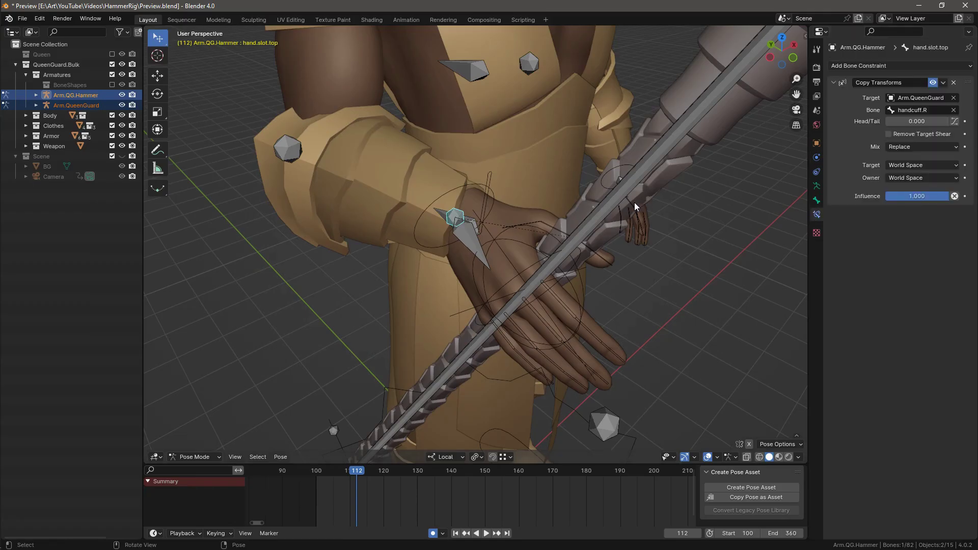
click(944, 84)
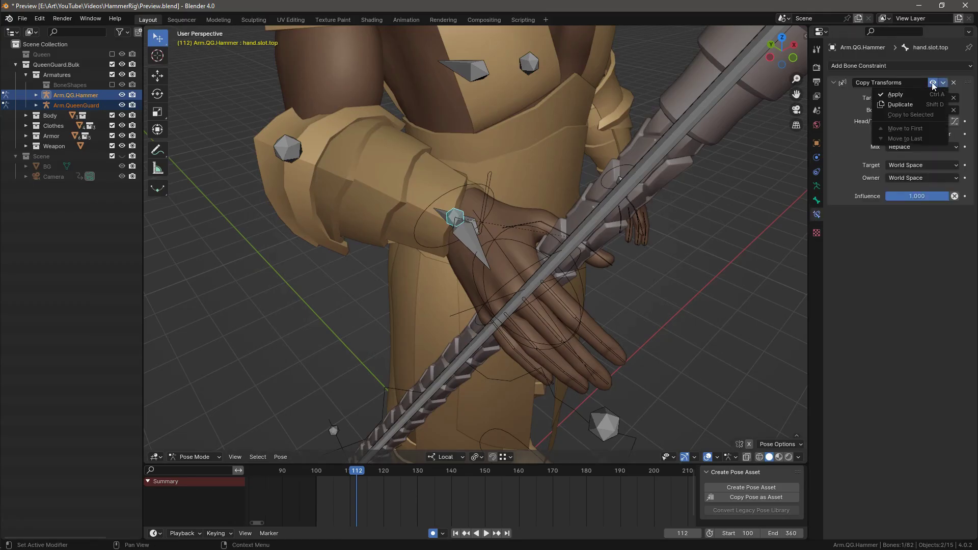
click(895, 94)
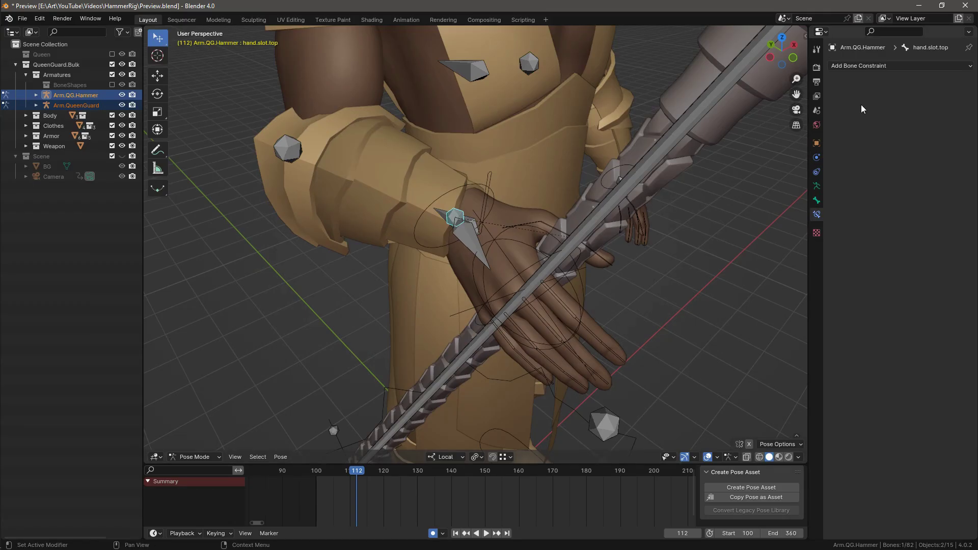
Key hand.slot.top's location and rotation at frame 112.
key(i)
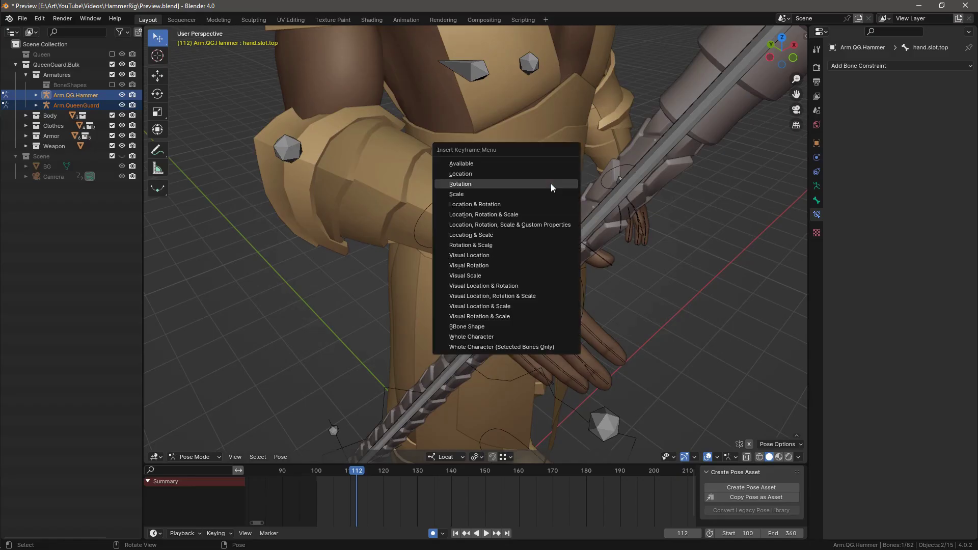
click(526, 204)
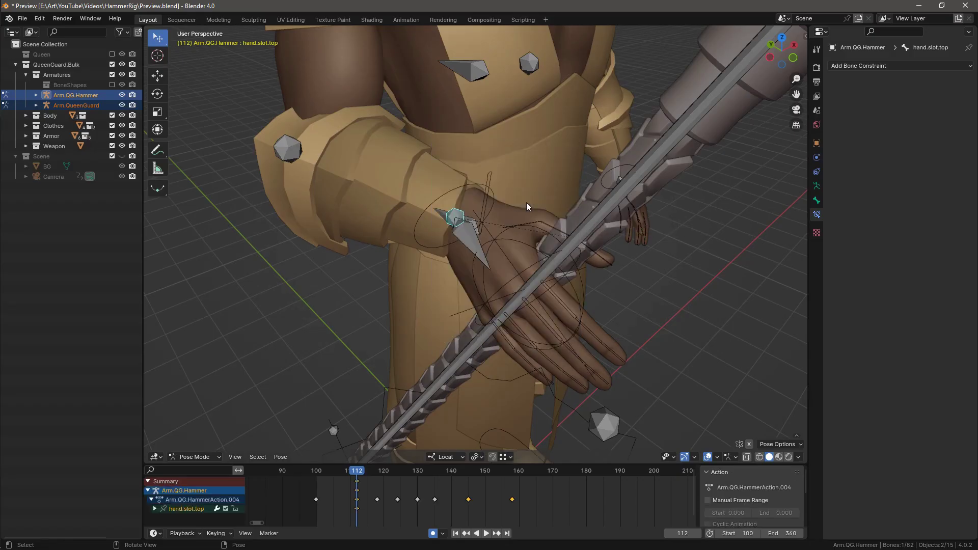
click(424, 218)
Scale handcuff.R to 0.8 and key its scale at frame 112.
middle_drag(405, 227, 429, 238)
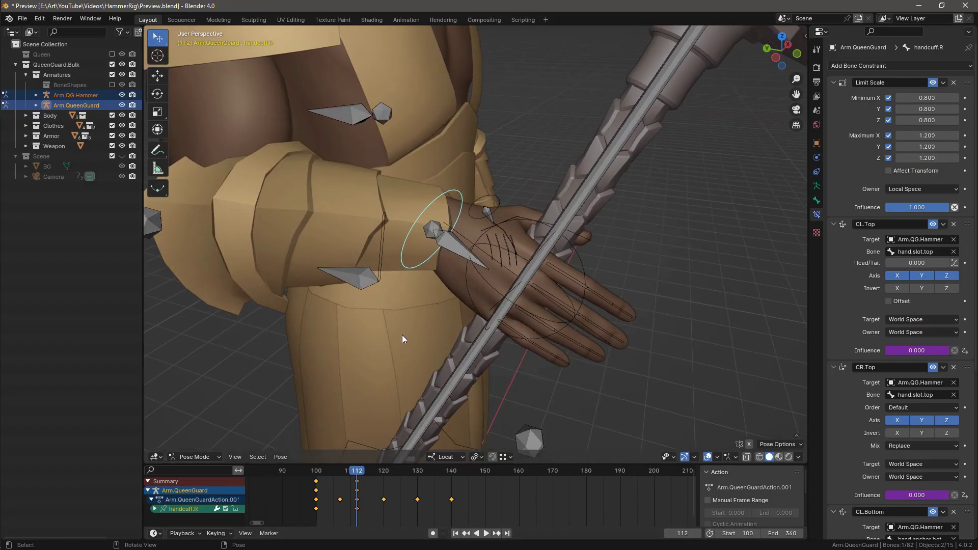
text(s.8)
key(Return)
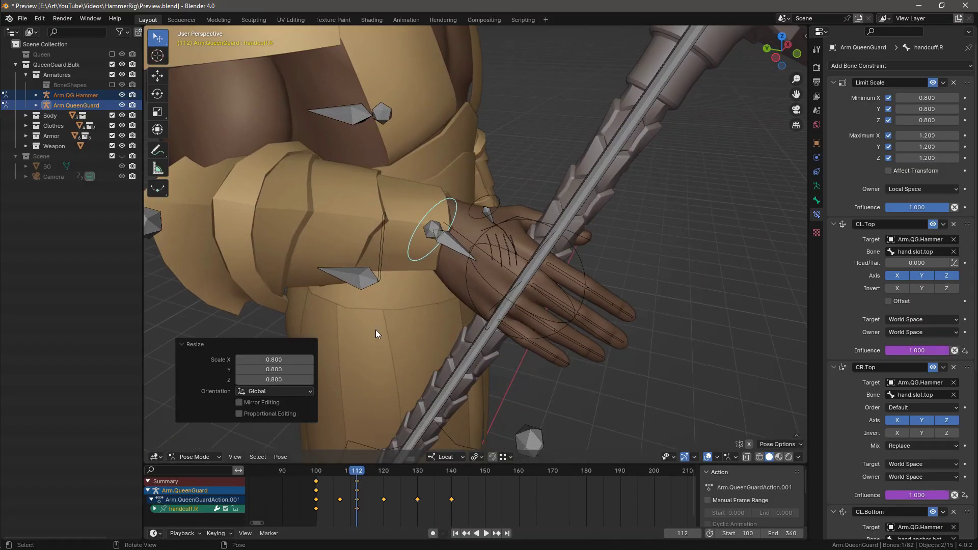
key(i)
click(346, 319)
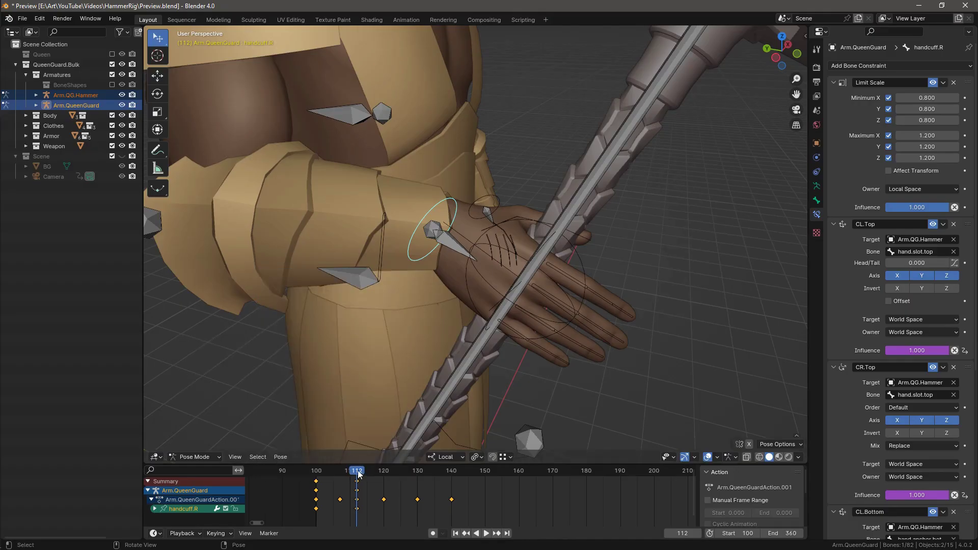
Scrub back to frame 107, then play the animation from the start in front view.
drag(358, 473, 340, 473)
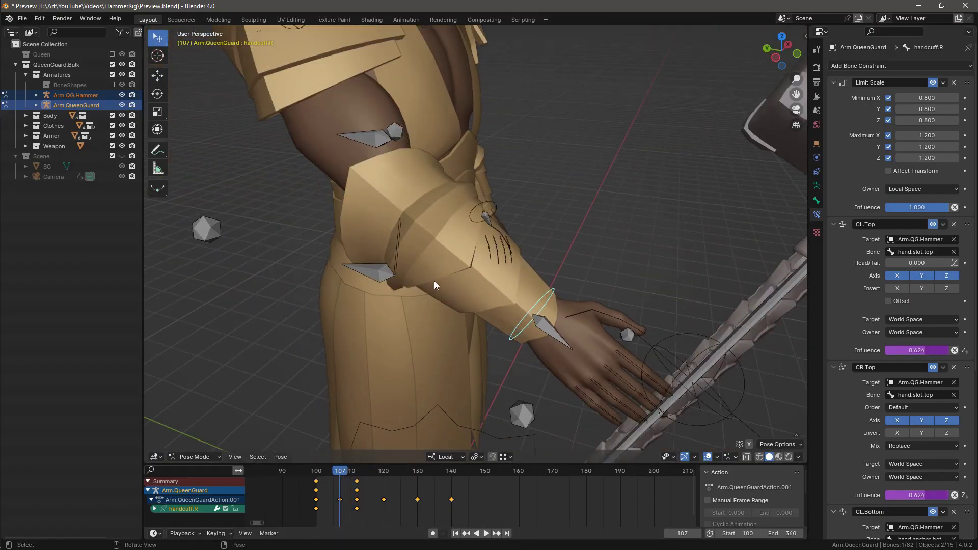
key(space)
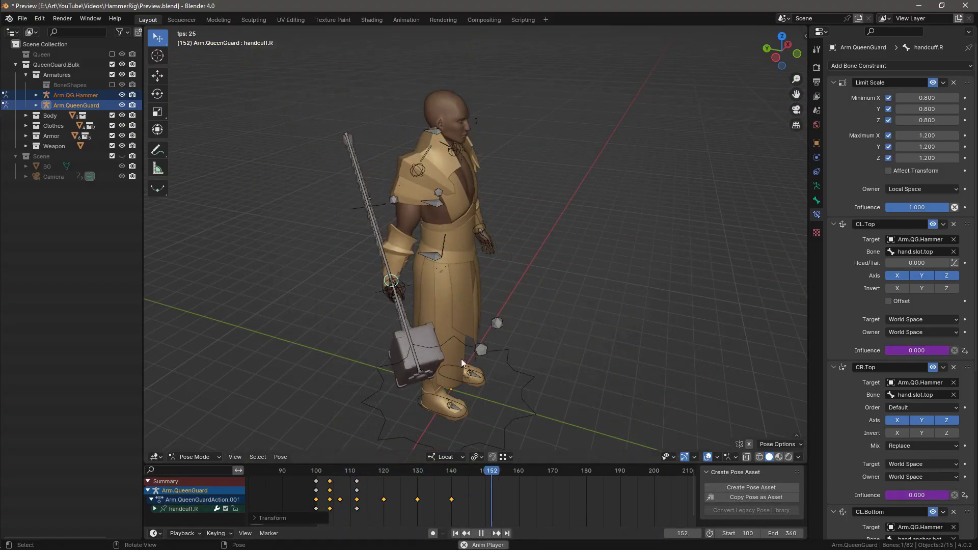
key(KP_1)
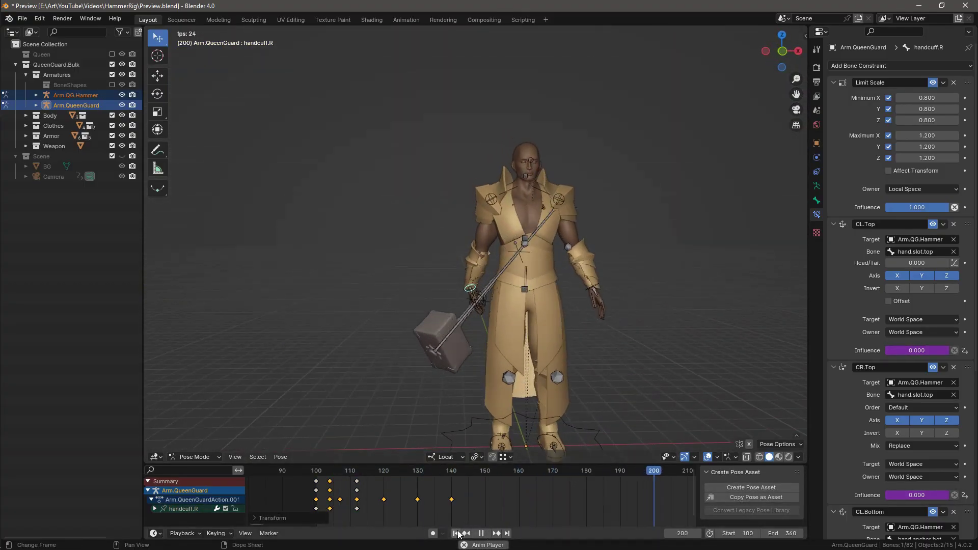
click(456, 533)
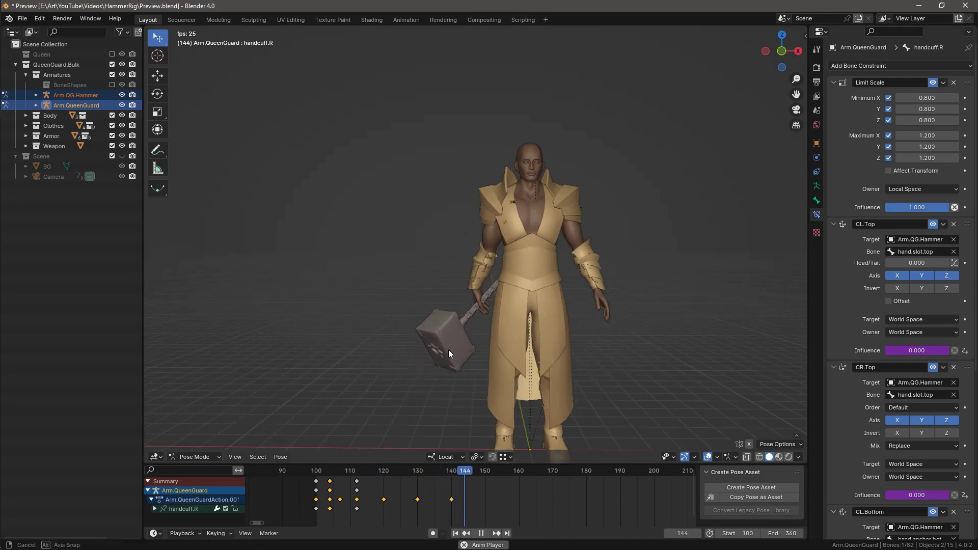
click(455, 533)
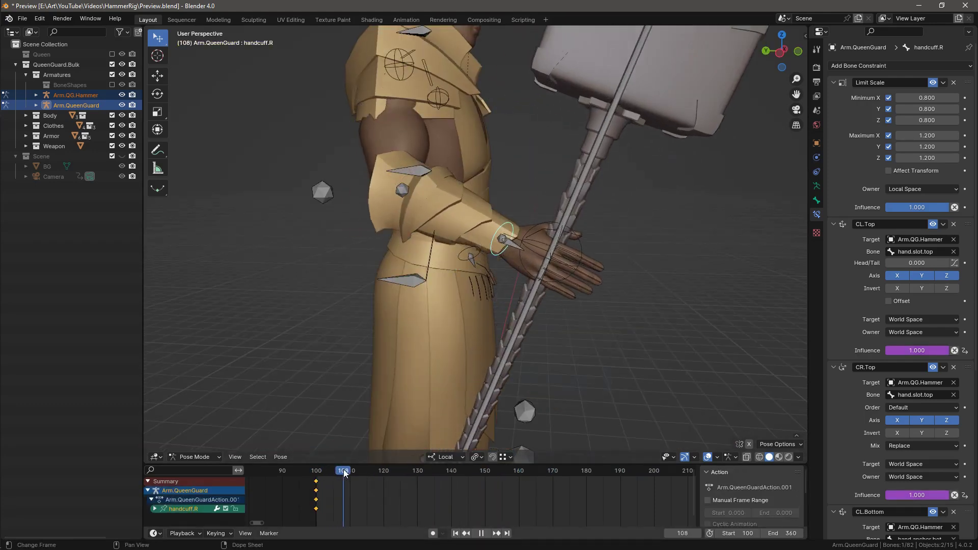
Stop playback and key handcuff.R at frame 110.
key(space)
scroll(550, 237, up, 3)
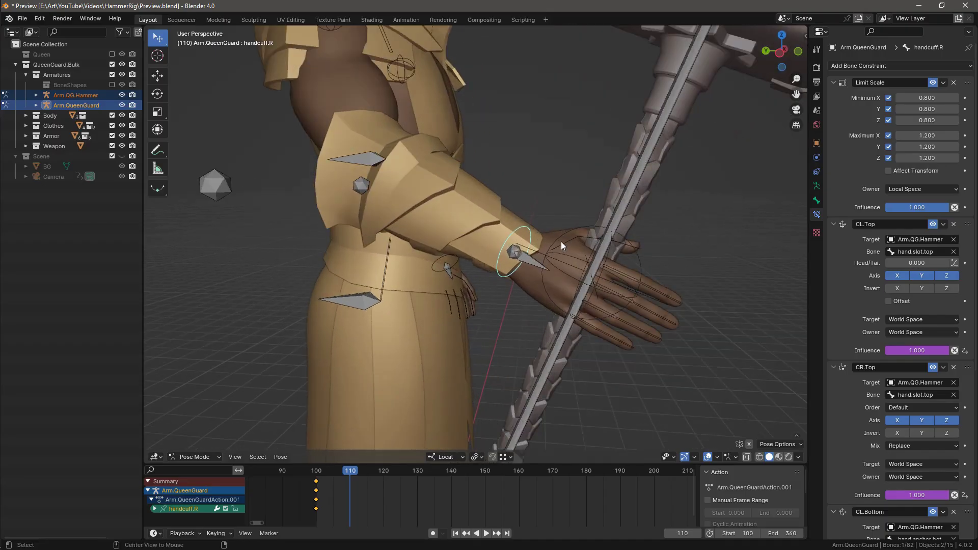
key(i)
click(561, 241)
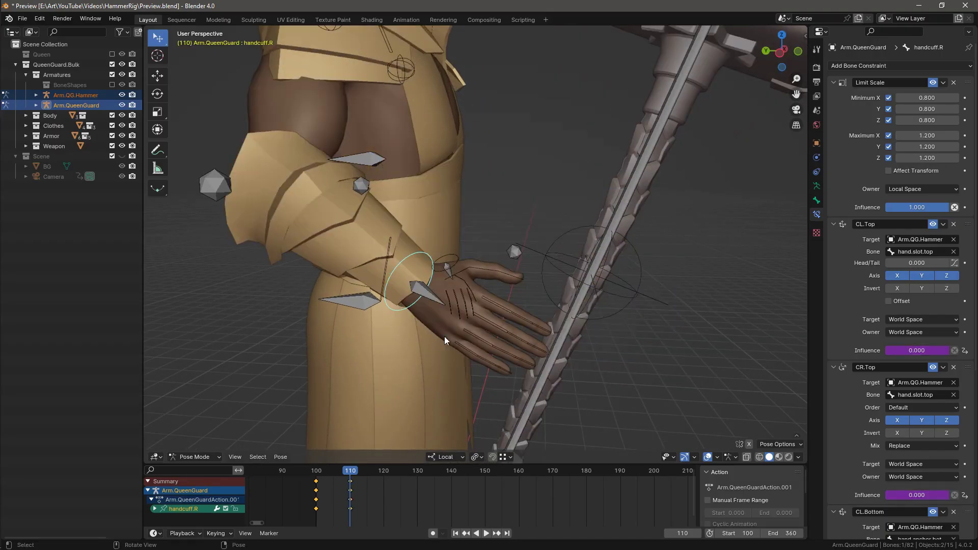
Add a Copy Transforms constraint from hand.slot.top to handcuff.R and apply it.
click(514, 253)
shift+click(406, 262)
key(ctrl+shift+c)
click(397, 261)
scroll(924, 408, down, 10)
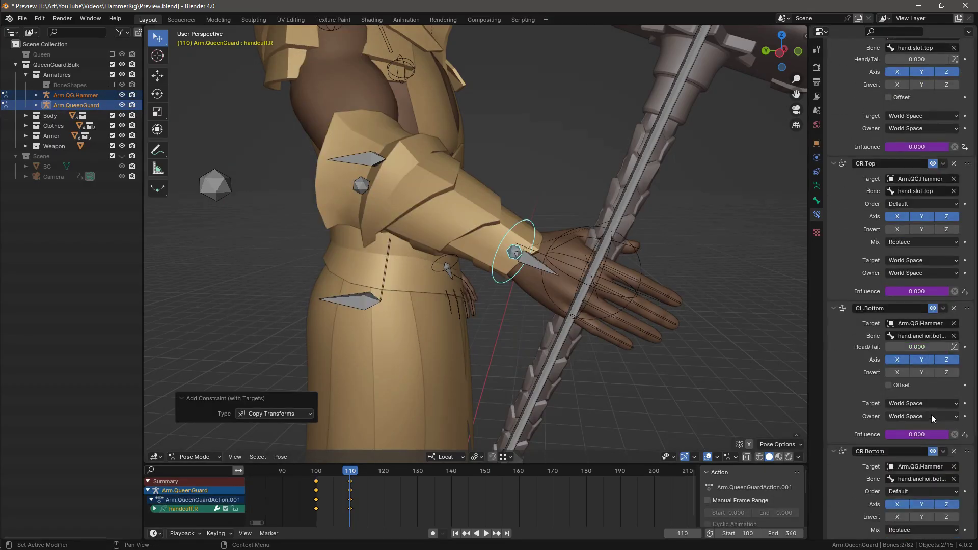
click(943, 416)
click(908, 428)
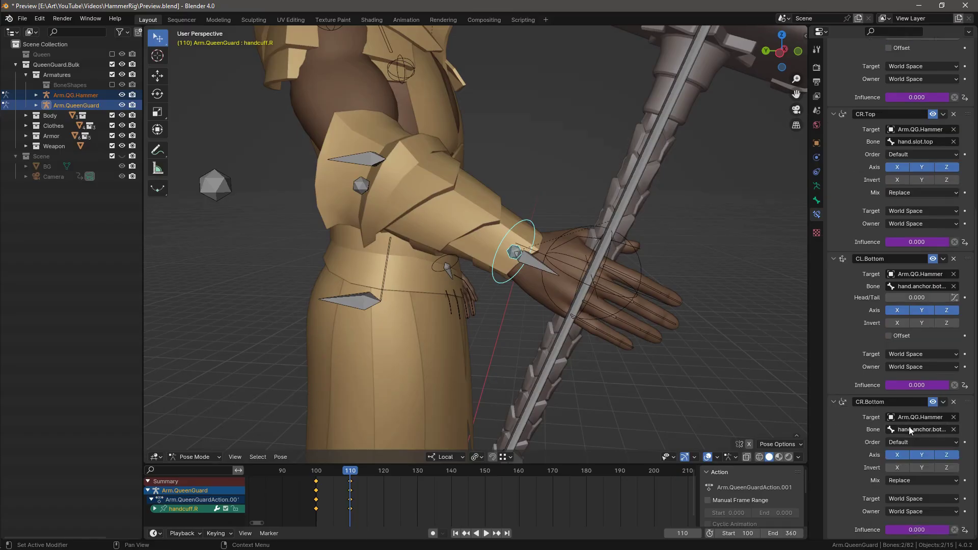
key(ctrl+shift+c)
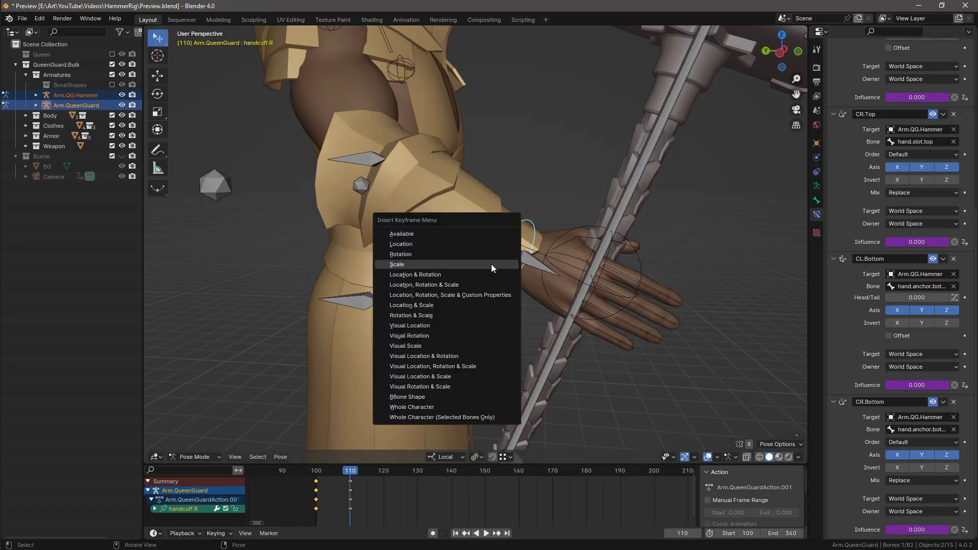
key(Escape)
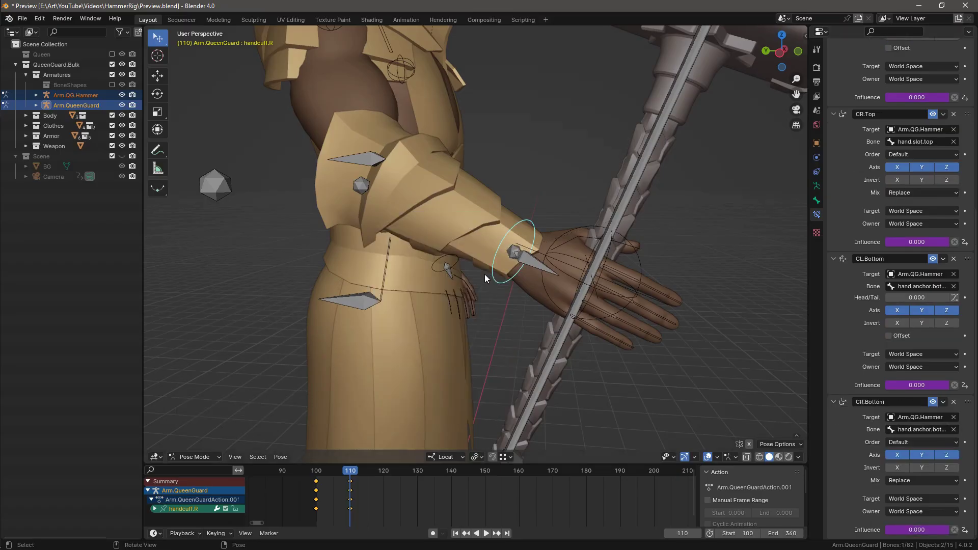
At frame 120, move handcuff.R away from the hammer, key it, and play.
click(386, 472)
scroll(540, 300, down, 4)
key(g)
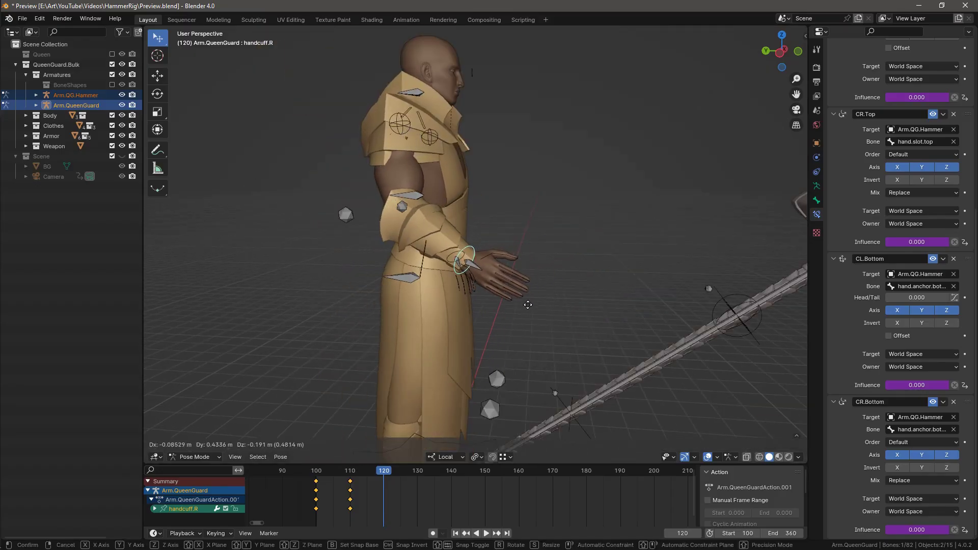
click(515, 306)
key(i)
click(523, 325)
click(486, 533)
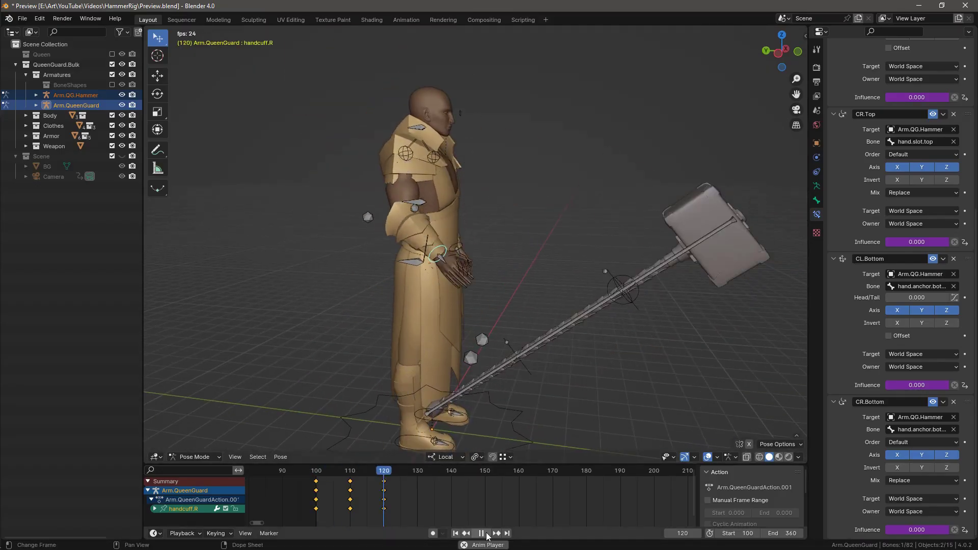
Key handcuff.R's grab pose at frame 103 and replay the animation from the start.
scroll(408, 229, up, 5)
click(329, 472)
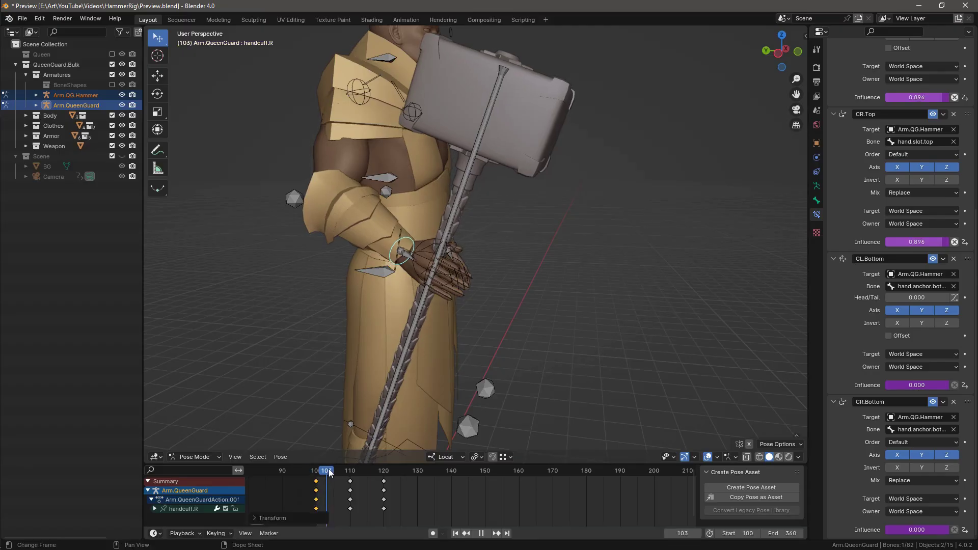
key(i)
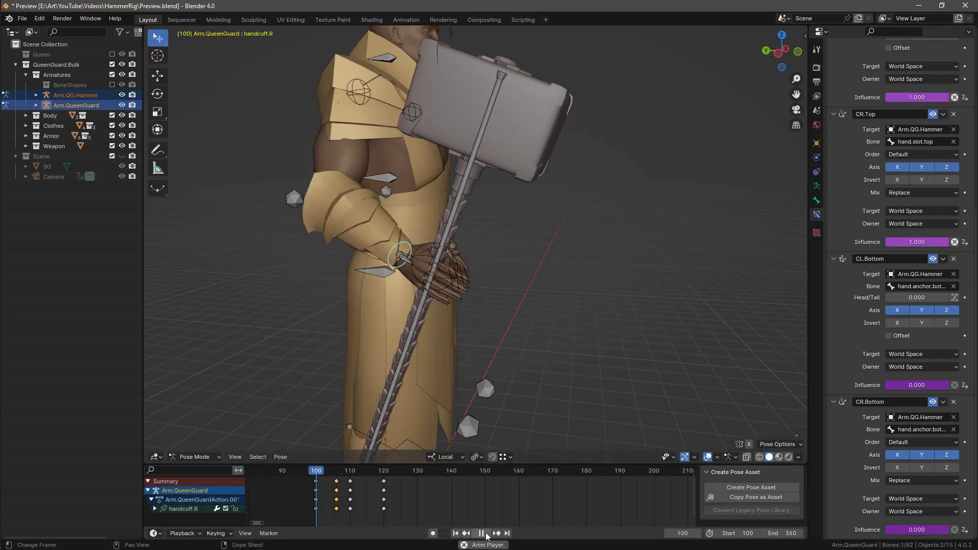
scroll(421, 343, down, 5)
click(456, 533)
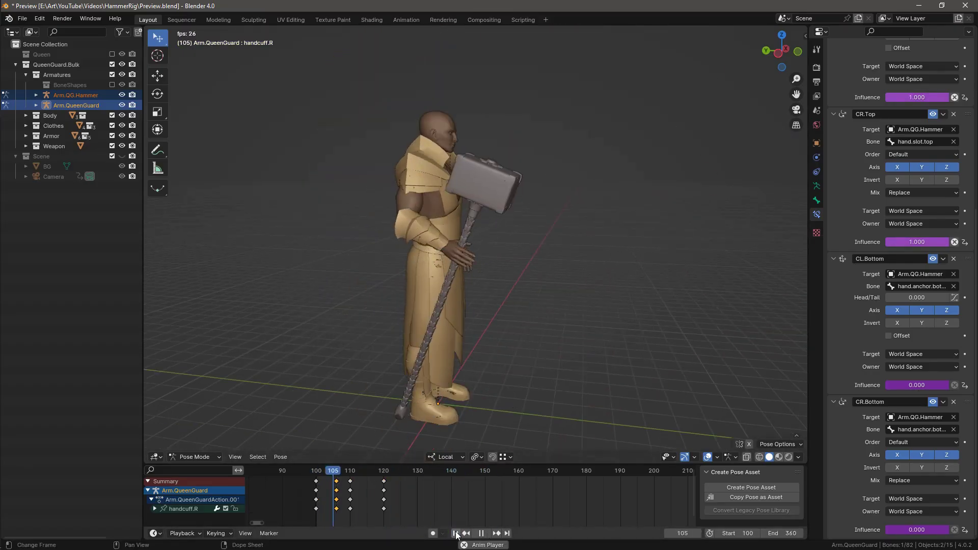
click(456, 533)
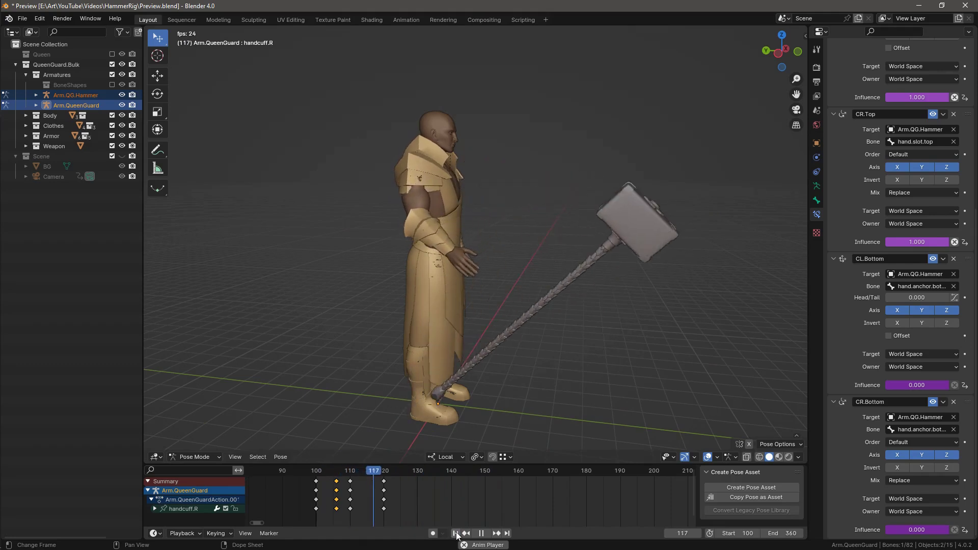
key(space)
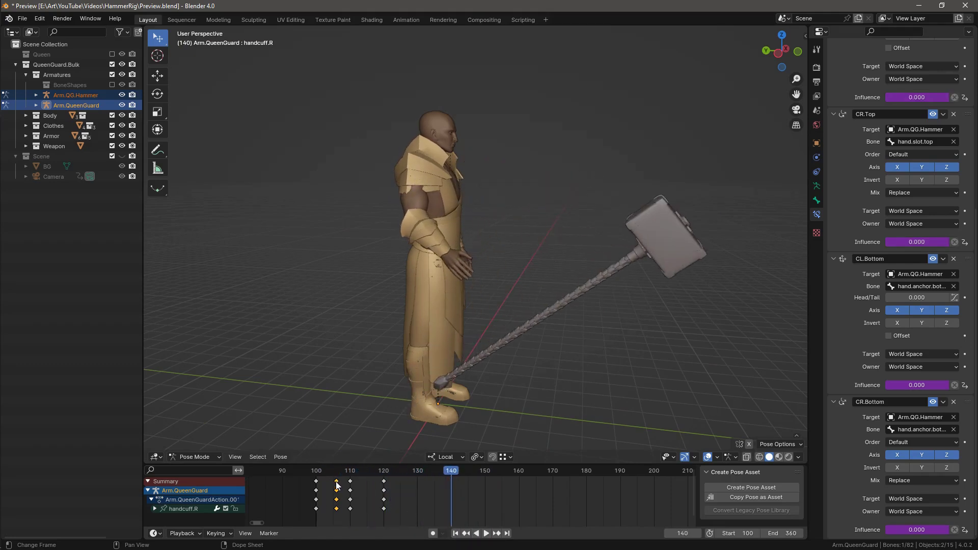
Move the selected keyframes two frames later, then replay the hand gripping the hammer.
drag(337, 485, 346, 481)
click(456, 533)
click(485, 534)
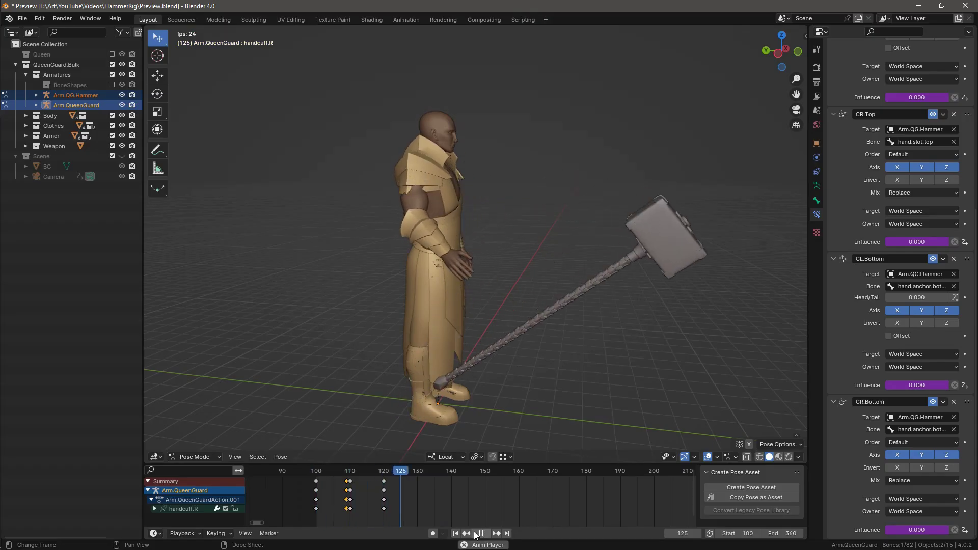
click(455, 534)
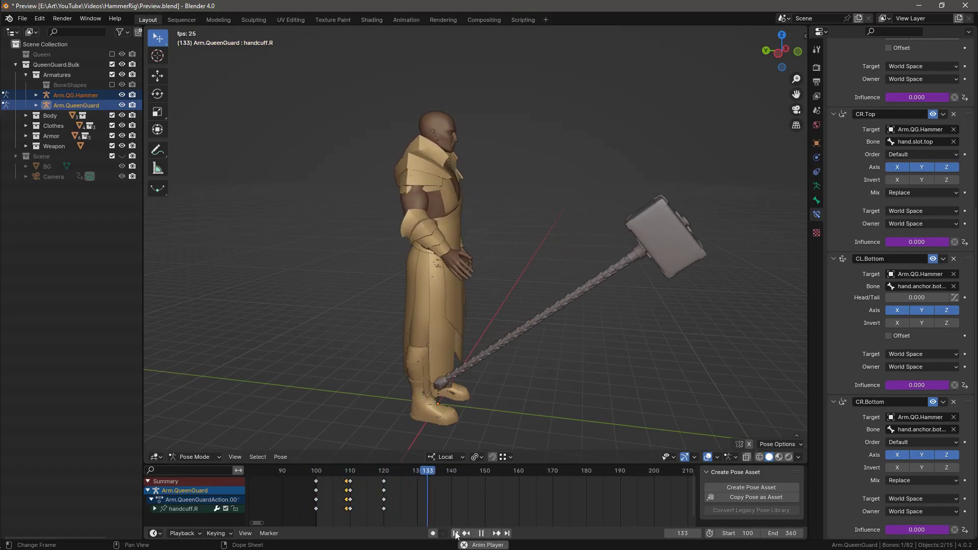
click(455, 533)
click(456, 533)
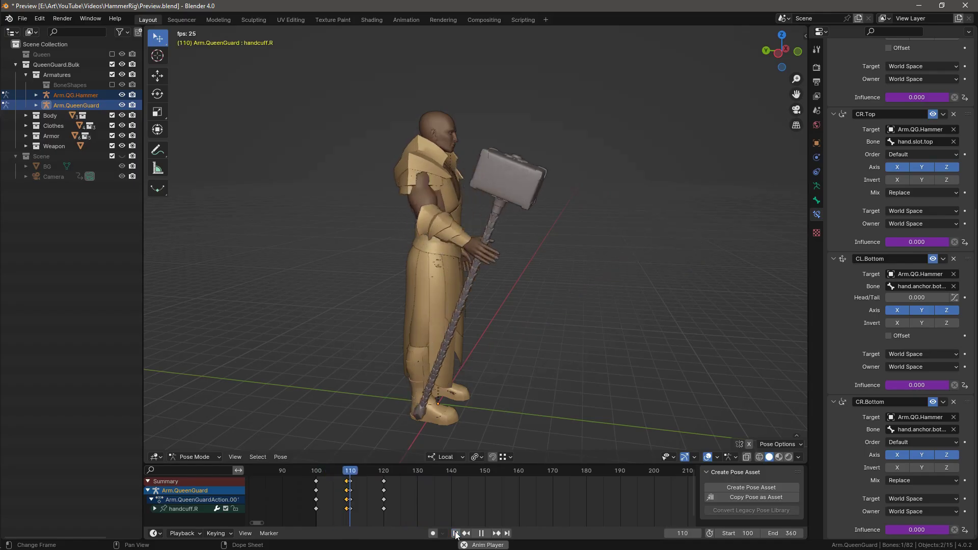